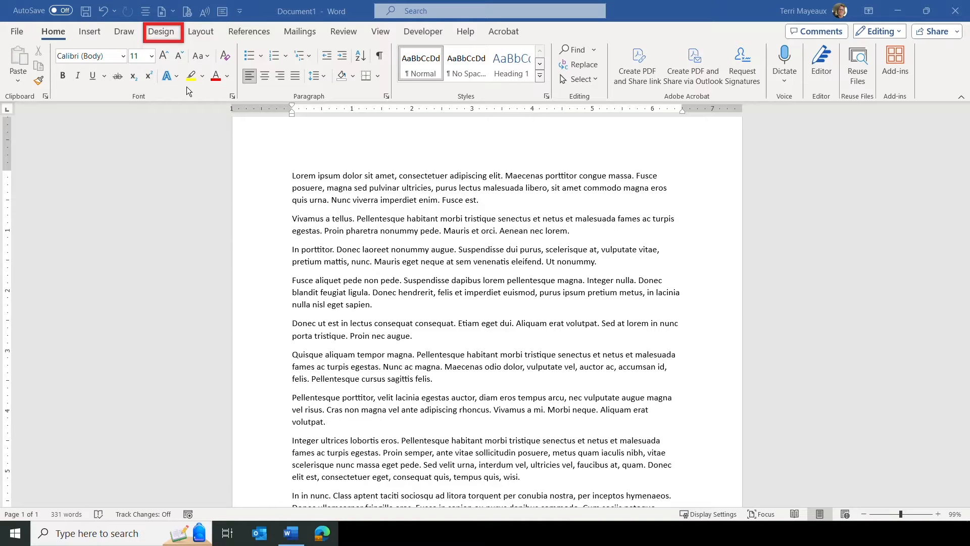
Apply the DO NOT COPY 1 watermark to the document from the Design watermark gallery.
{"action": "left_click", "coordinate": [171, 33]}
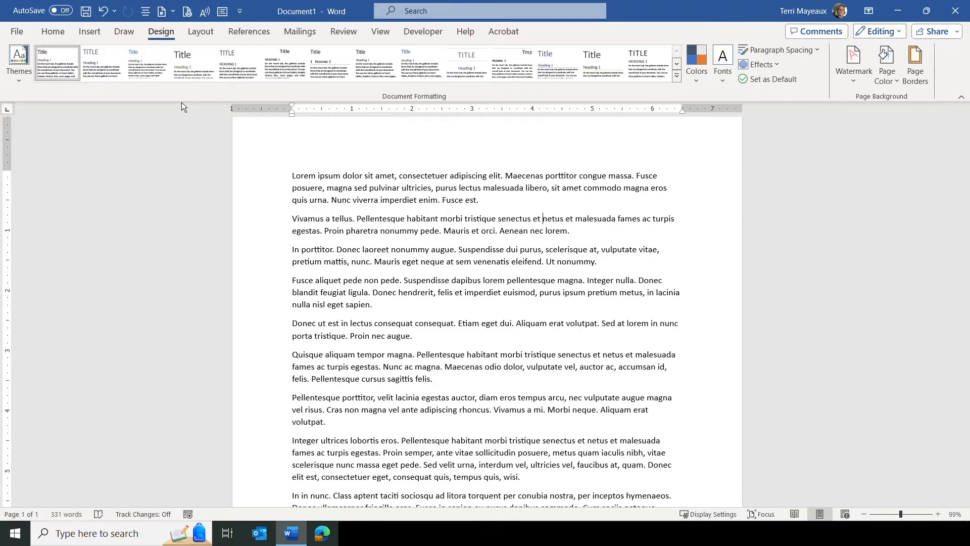
{"action": "key", "text": "ctrl+shift+d"}
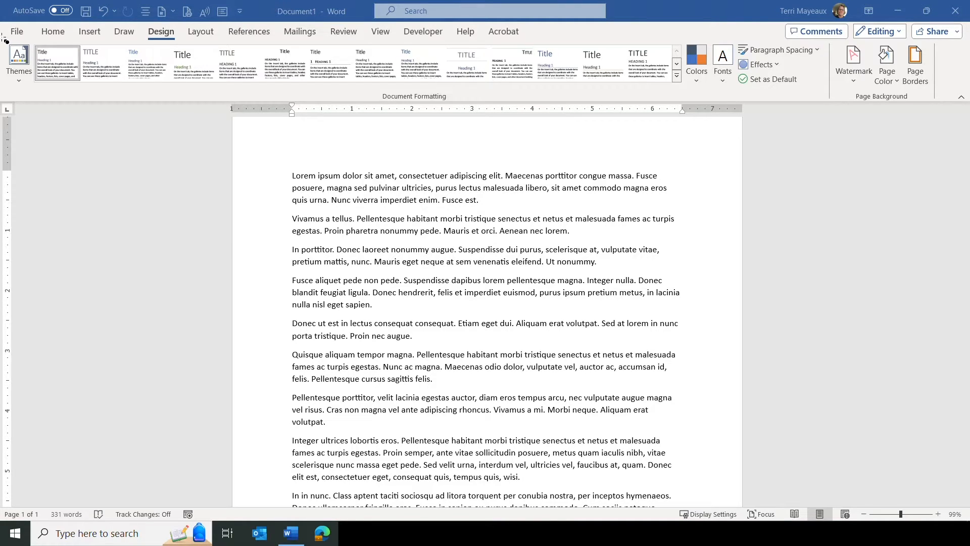
{"action": "mouse_move", "coordinate": [3, 38]}
{"action": "left_mouse_down"}
{"action": "mouse_move", "coordinate": [25, 94]}
{"action": "mouse_move", "coordinate": [576, 110]}
{"action": "left_mouse_up"}
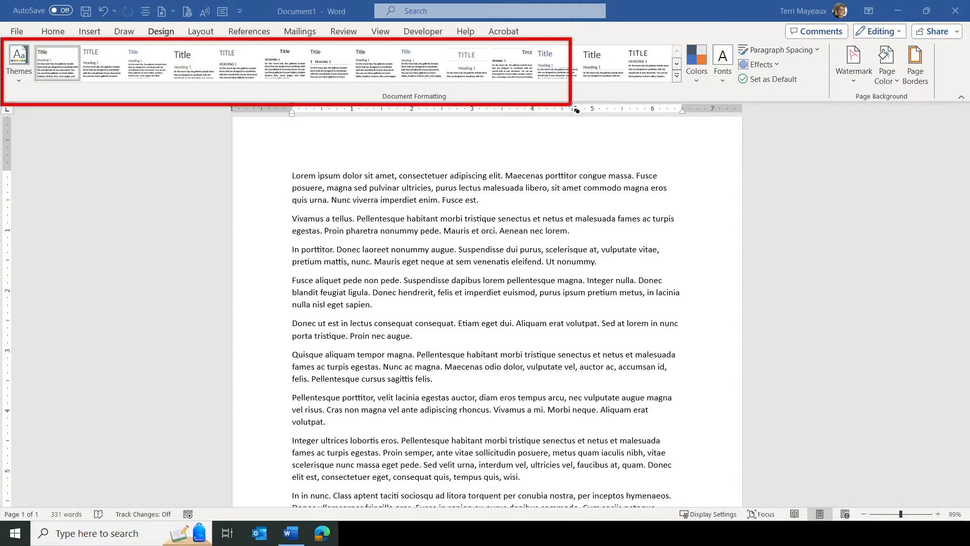
{"action": "left_click_drag", "start_coordinate": [576, 109], "coordinate": [592, 110]}
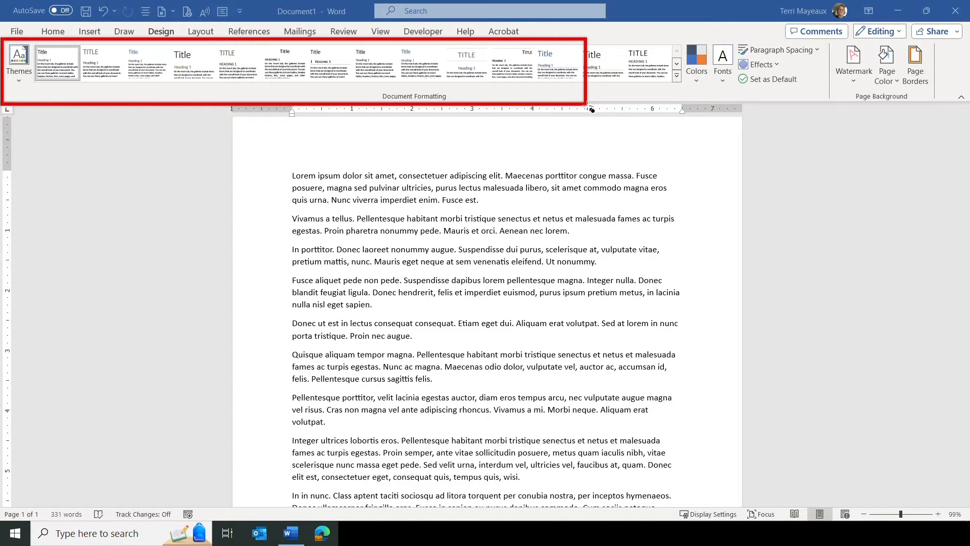
{"action": "left_click_drag", "start_coordinate": [592, 110], "coordinate": [829, 104]}
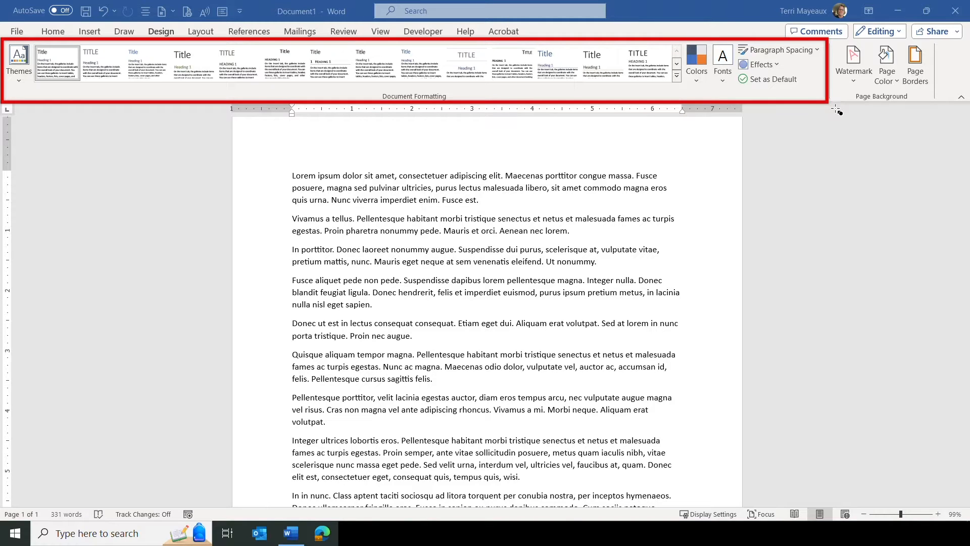
{"action": "key", "text": "Escape"}
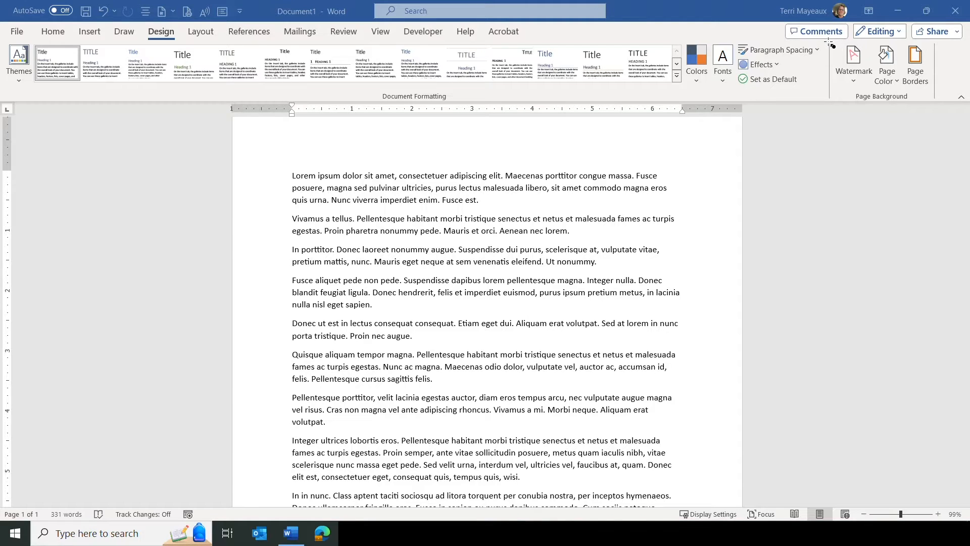
{"action": "mouse_move", "coordinate": [831, 40]}
{"action": "left_mouse_down"}
{"action": "mouse_move", "coordinate": [926, 82]}
{"action": "mouse_move", "coordinate": [939, 106]}
{"action": "left_mouse_up"}
{"action": "left_click_drag", "start_coordinate": [830, 39], "coordinate": [879, 93]}
{"action": "left_click", "coordinate": [854, 82]}
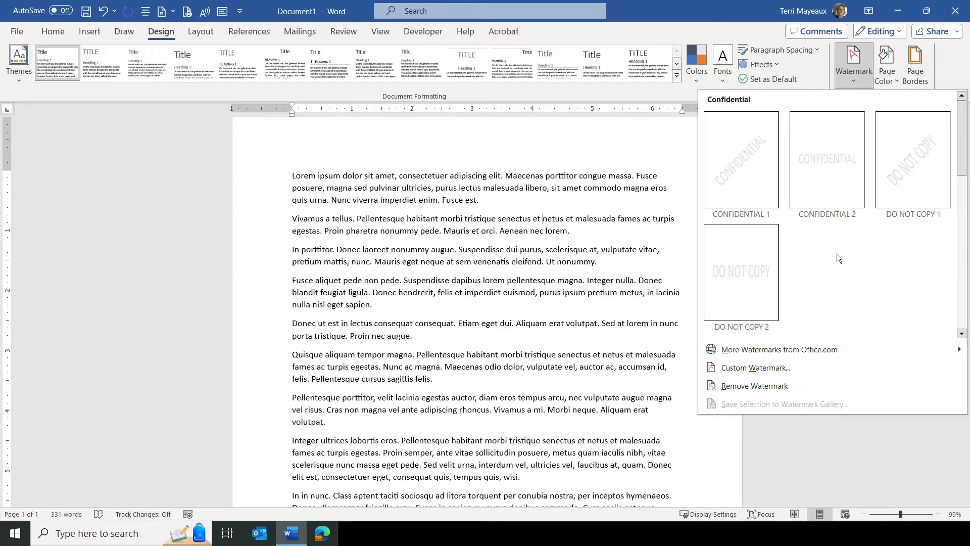
{"action": "left_click", "coordinate": [912, 162]}
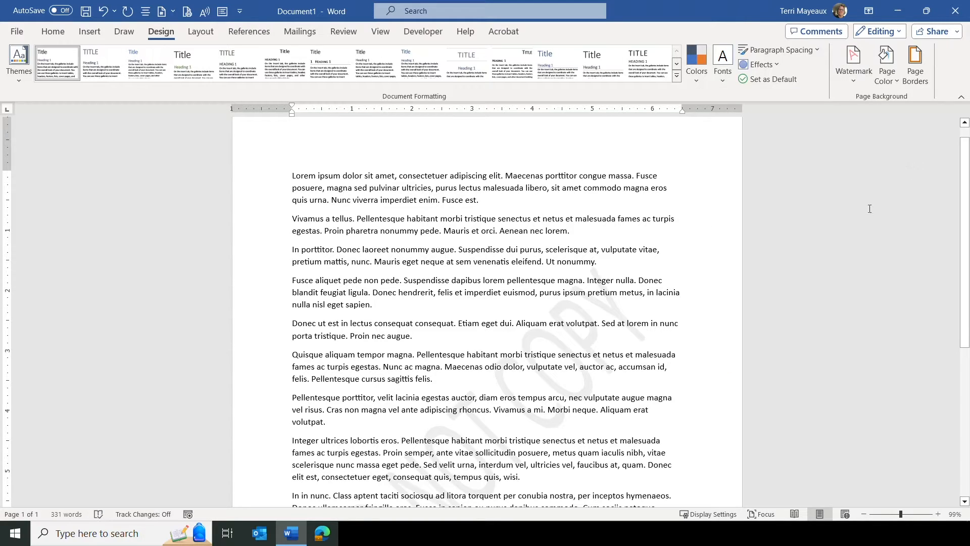
Remove the watermark from the document.
{"action": "left_click_drag", "start_coordinate": [960, 174], "coordinate": [954, 233]}
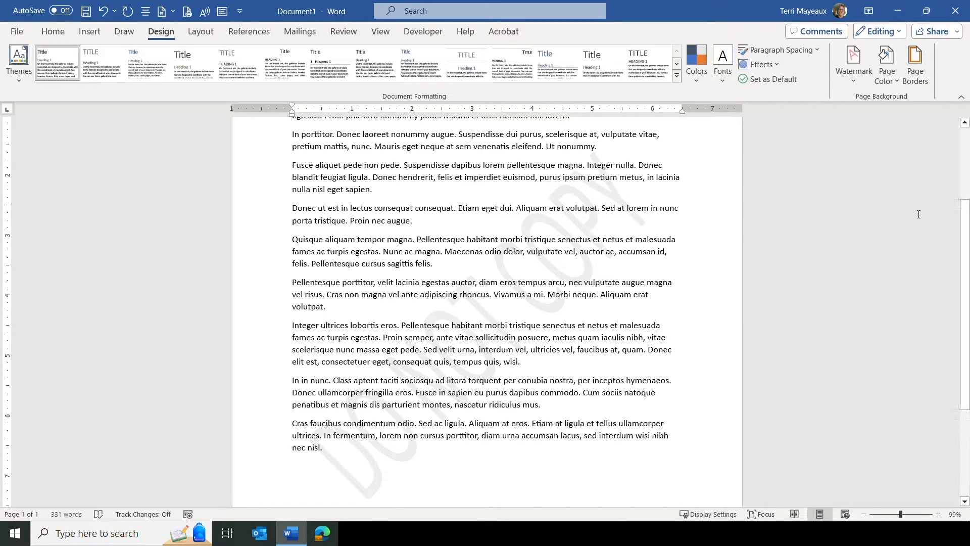
{"action": "left_click", "coordinate": [854, 81]}
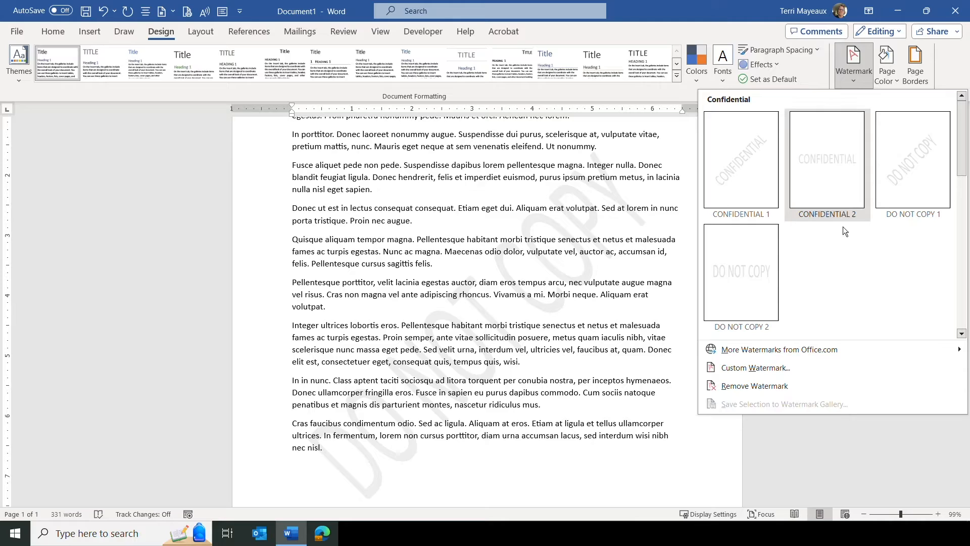
{"action": "left_click", "coordinate": [742, 387]}
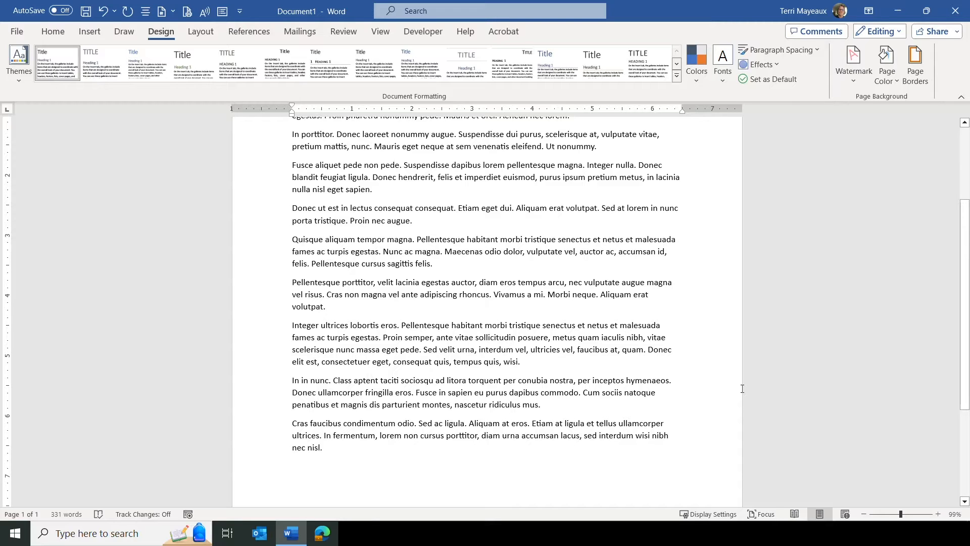
Open the custom watermark settings, choose a picture watermark, and start selecting its picture.
{"action": "left_click_drag", "start_coordinate": [968, 295], "coordinate": [924, 216]}
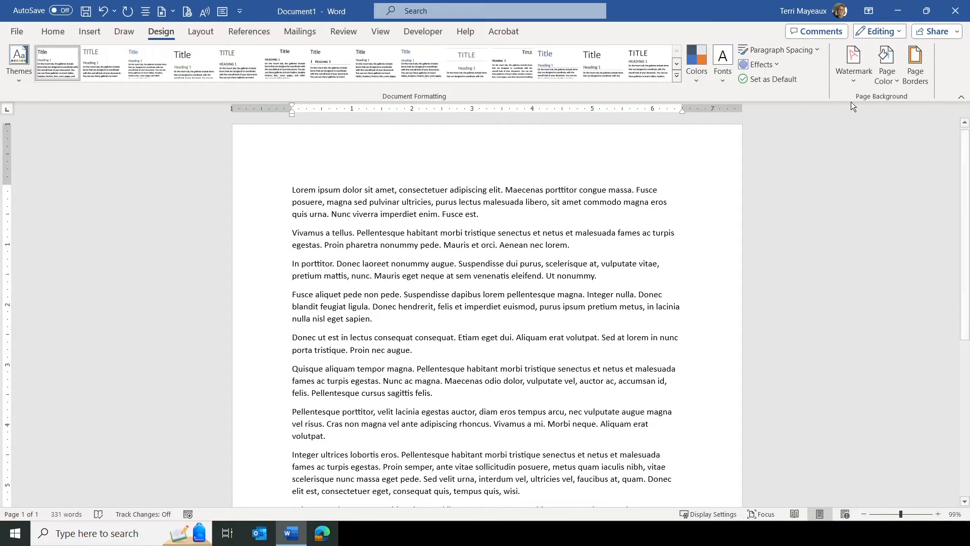
{"action": "left_click", "coordinate": [854, 64]}
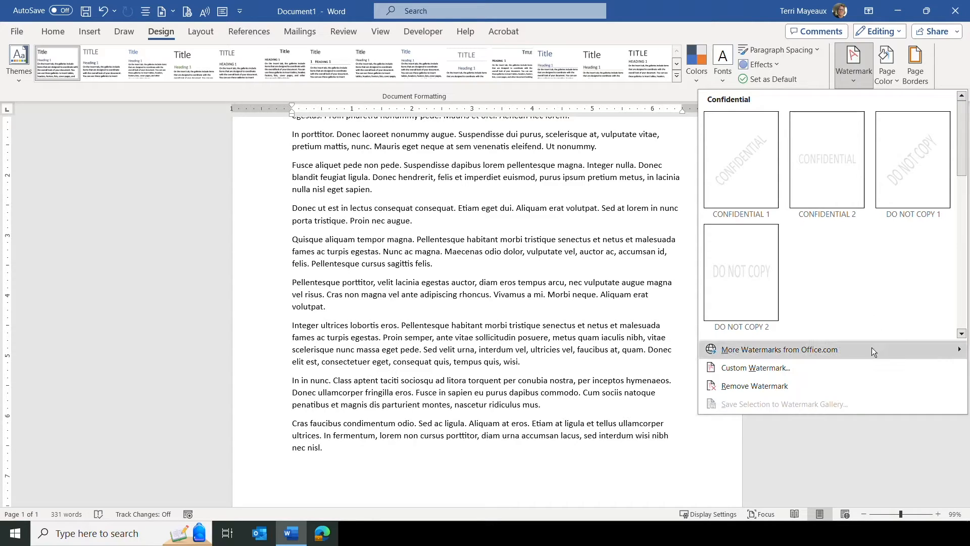
{"action": "mouse_move", "coordinate": [864, 349]}
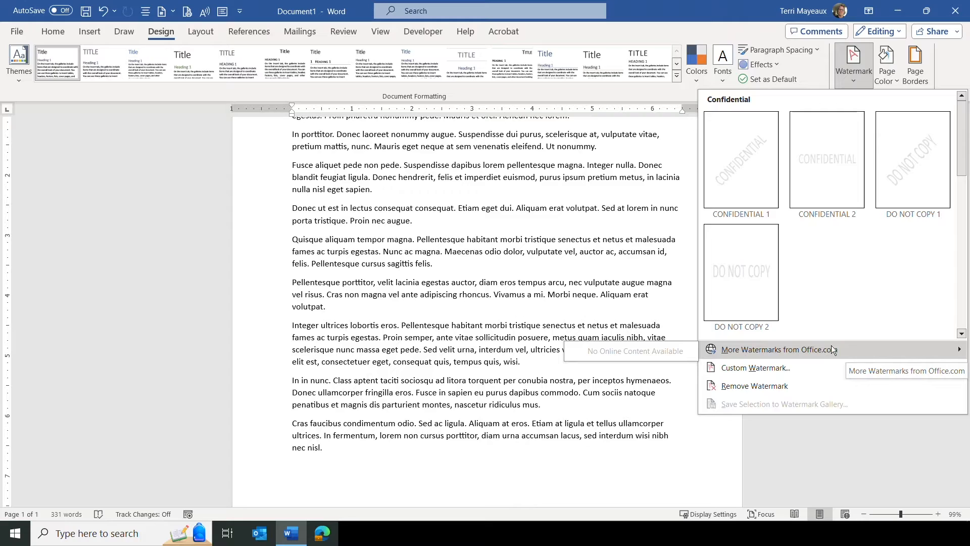
{"action": "left_click", "coordinate": [747, 369]}
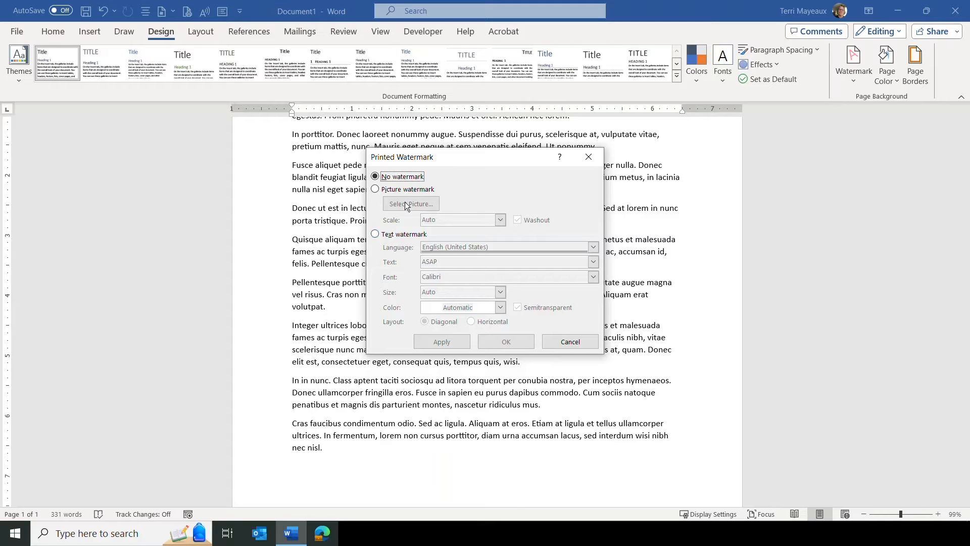
{"action": "left_click", "coordinate": [375, 190]}
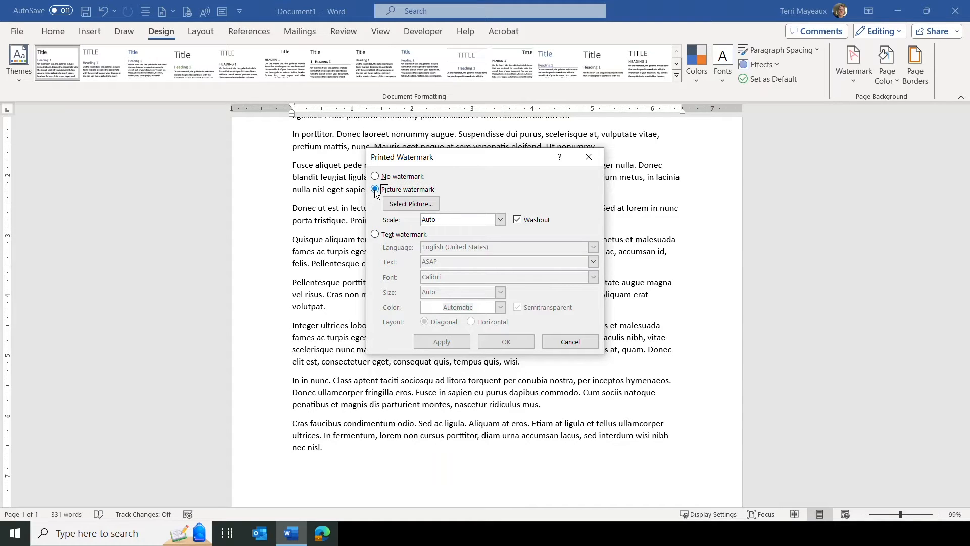
{"action": "left_click", "coordinate": [404, 203]}
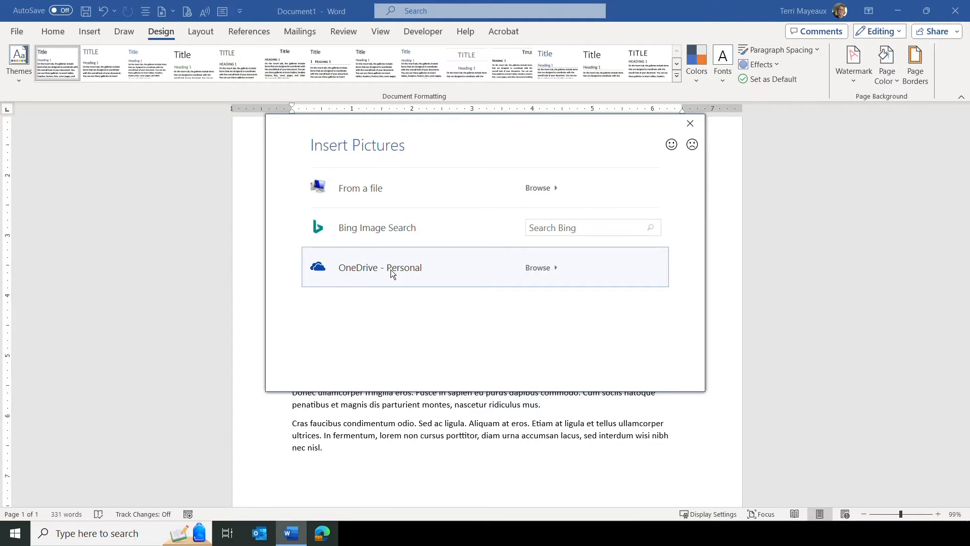
Search Bing images for "building" and insert the Empire State Building photo as the watermark picture.
{"action": "left_click", "coordinate": [531, 227]}
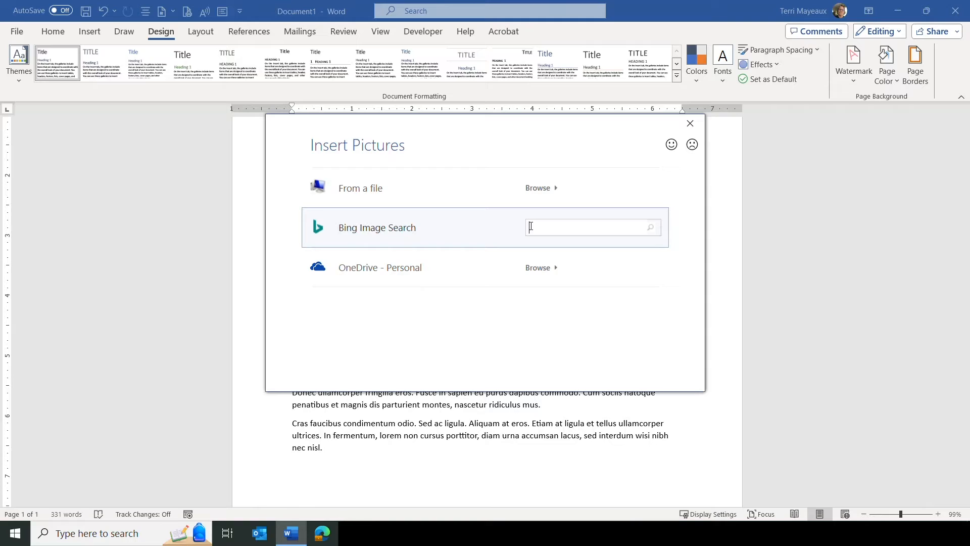
{"action": "type", "text": "building"}
{"action": "key", "text": "Return"}
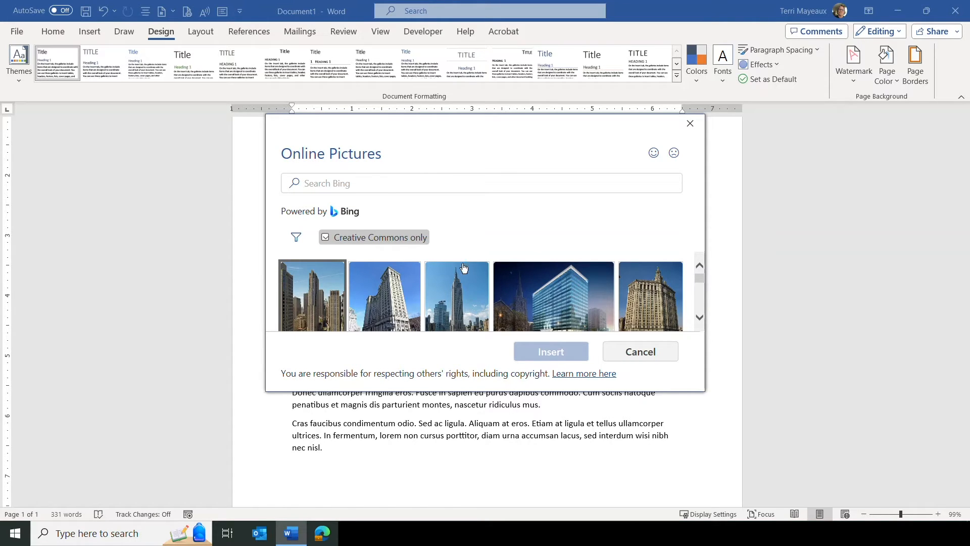
{"action": "left_click", "coordinate": [459, 301]}
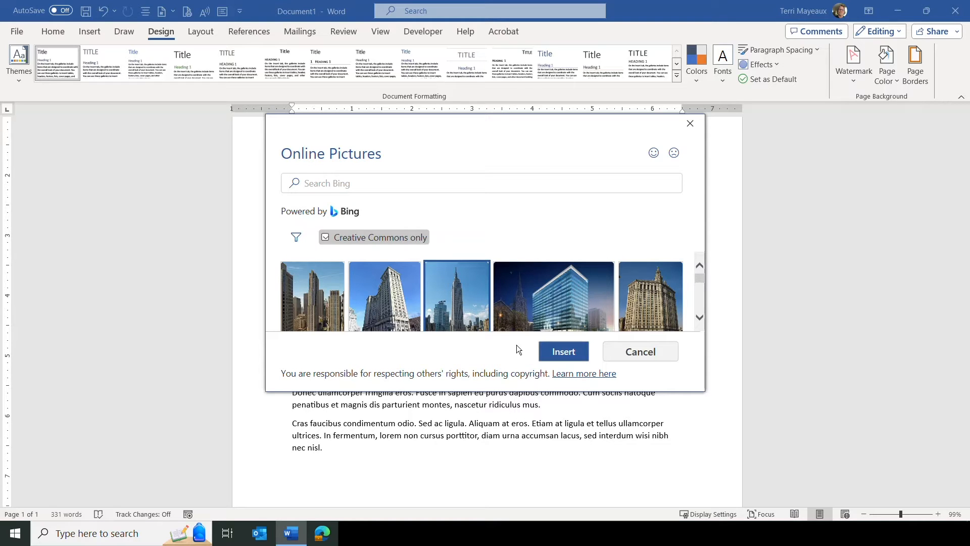
{"action": "left_click", "coordinate": [561, 355]}
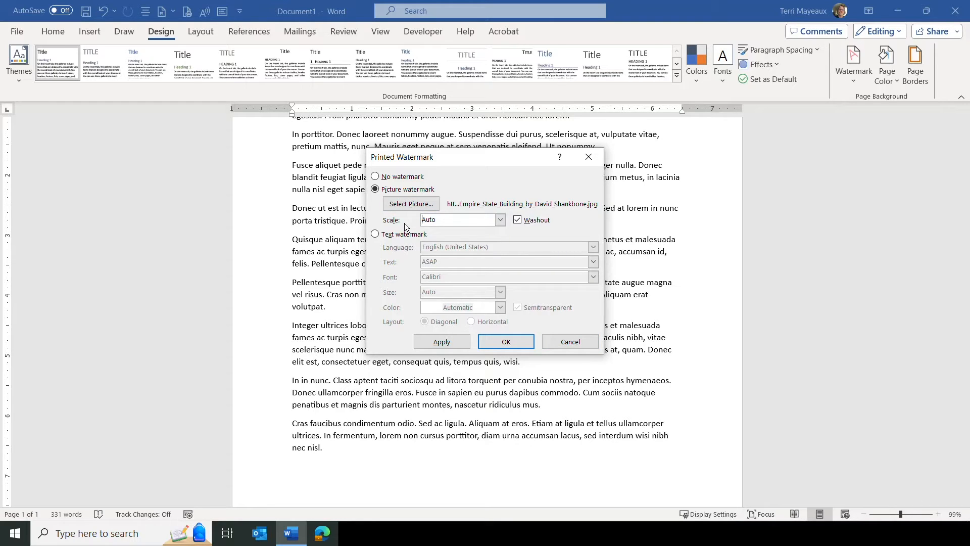
Set the picture watermark scale to 200% and apply the watermark.
{"action": "left_click", "coordinate": [499, 221]}
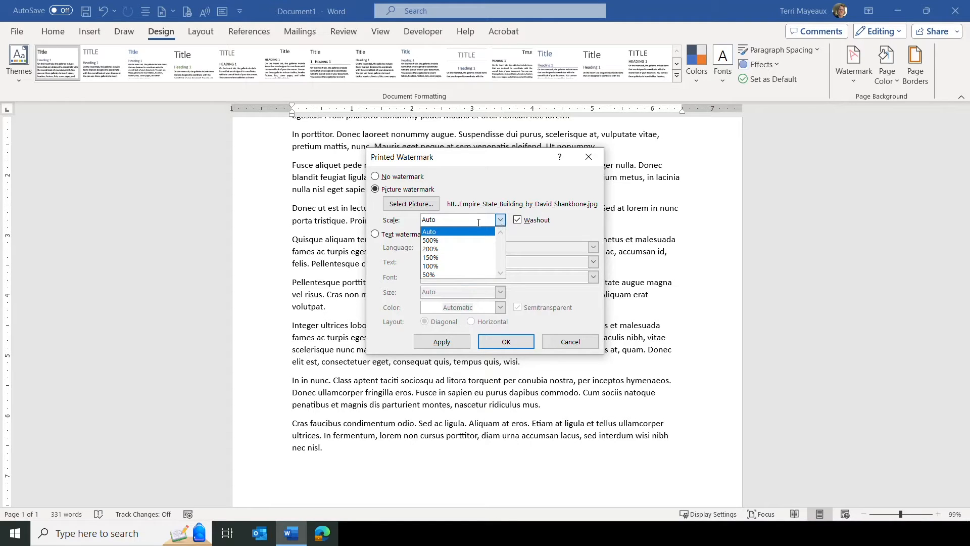
{"action": "left_click", "coordinate": [457, 248]}
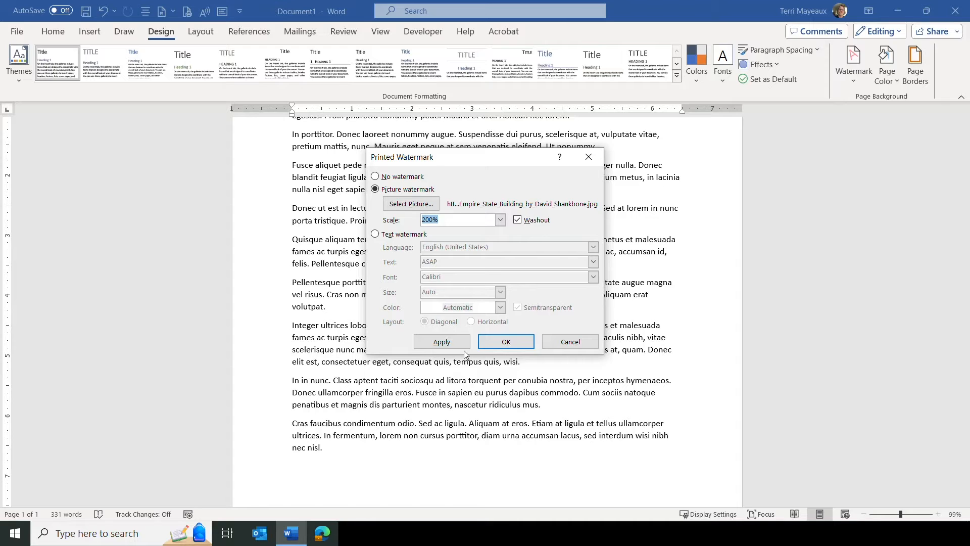
{"action": "left_click", "coordinate": [508, 341]}
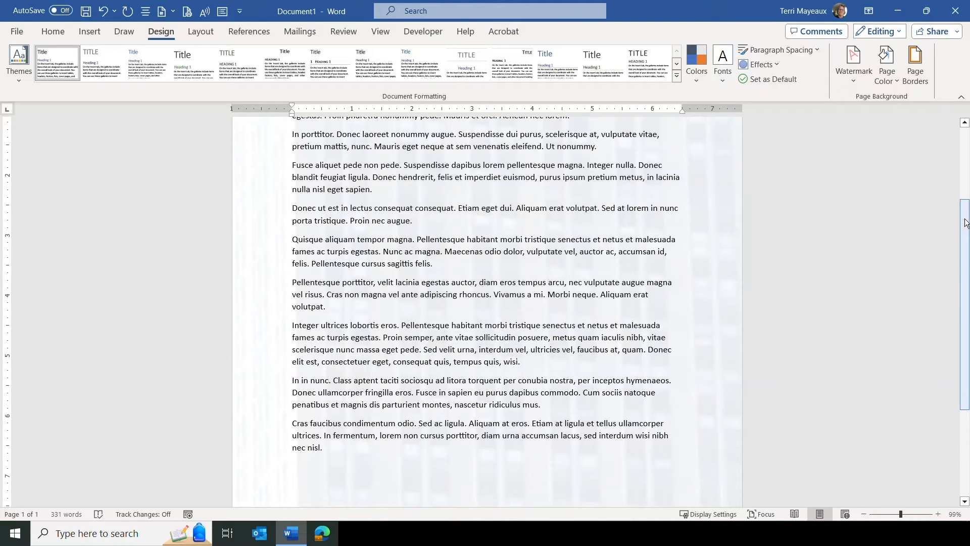
Reopen the custom watermark settings and change the picture watermark scale to 100%.
{"action": "scroll", "coordinate": [937, 293], "scroll_direction": "down", "scroll_amount": 5}
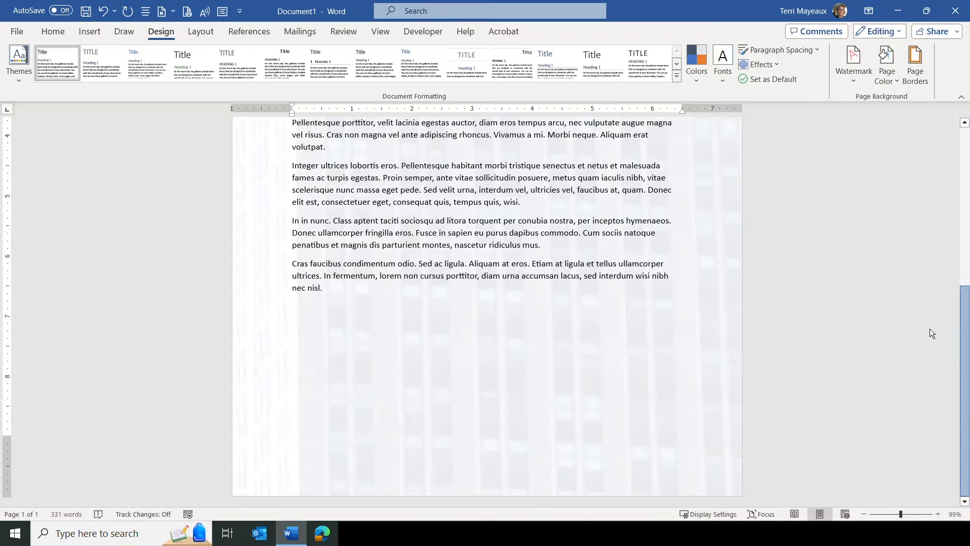
{"action": "scroll", "coordinate": [934, 280], "scroll_direction": "up", "scroll_amount": 9}
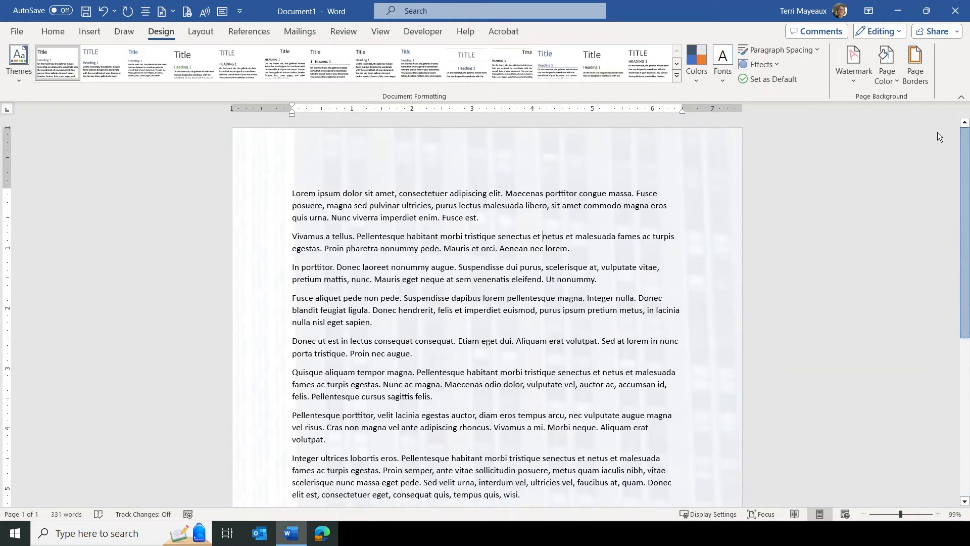
{"action": "scroll", "coordinate": [935, 154], "scroll_direction": "down", "scroll_amount": 4}
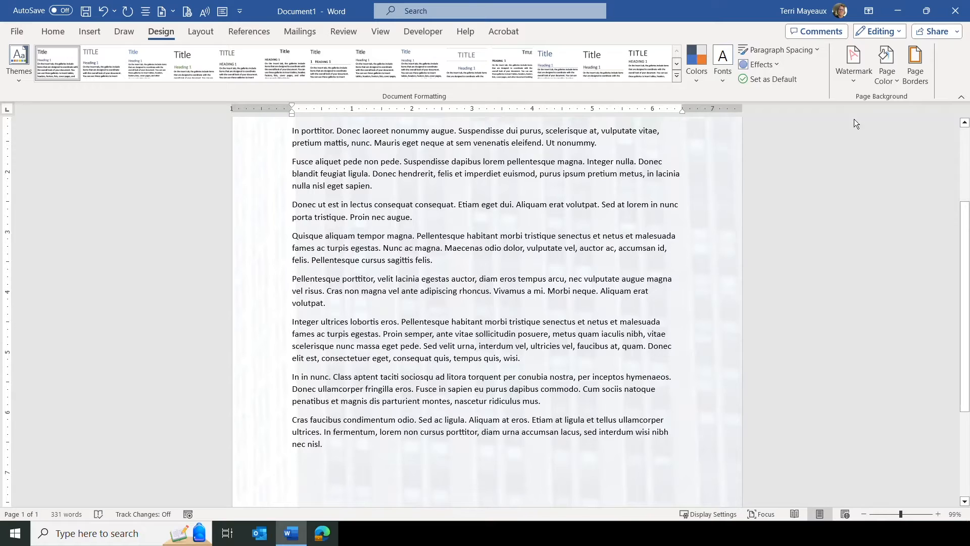
{"action": "left_click", "coordinate": [854, 83]}
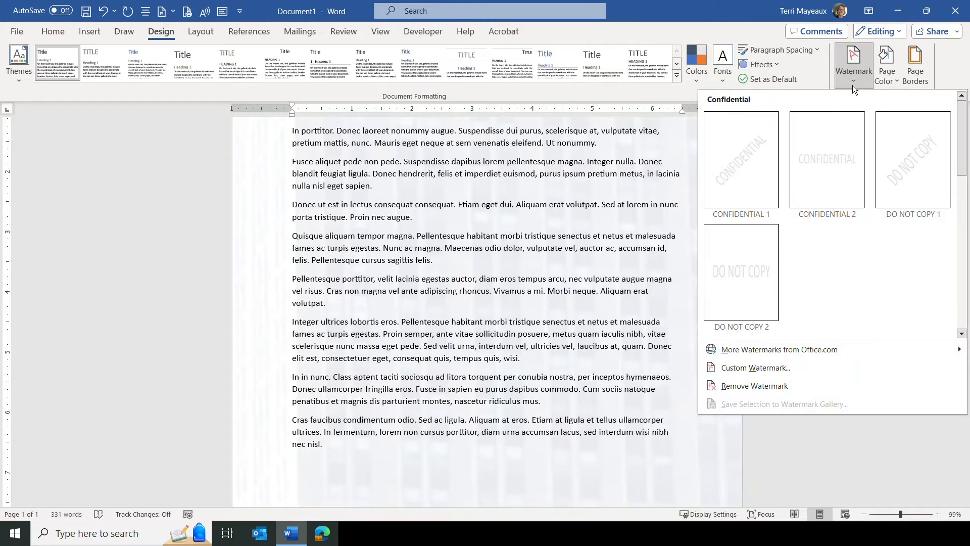
{"action": "left_click", "coordinate": [765, 368]}
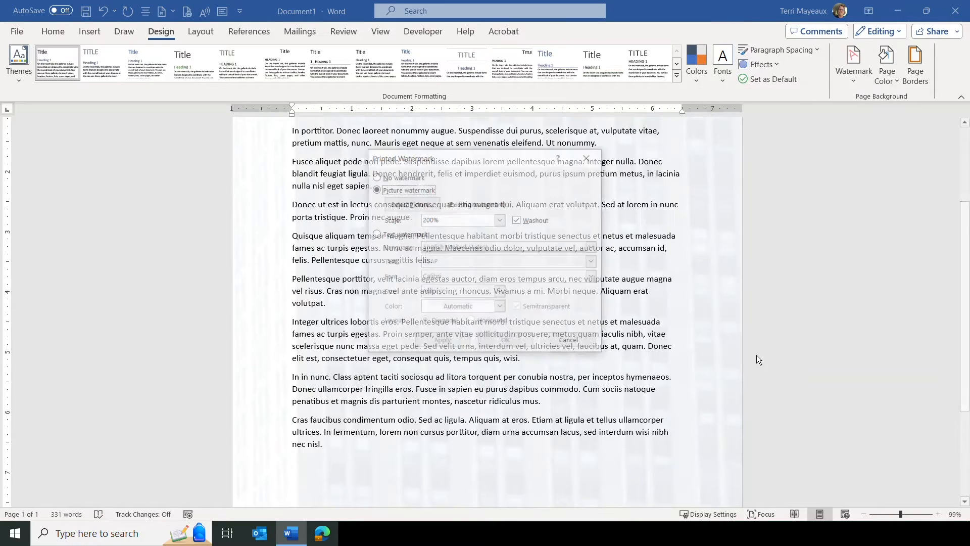
{"action": "left_click", "coordinate": [501, 218]}
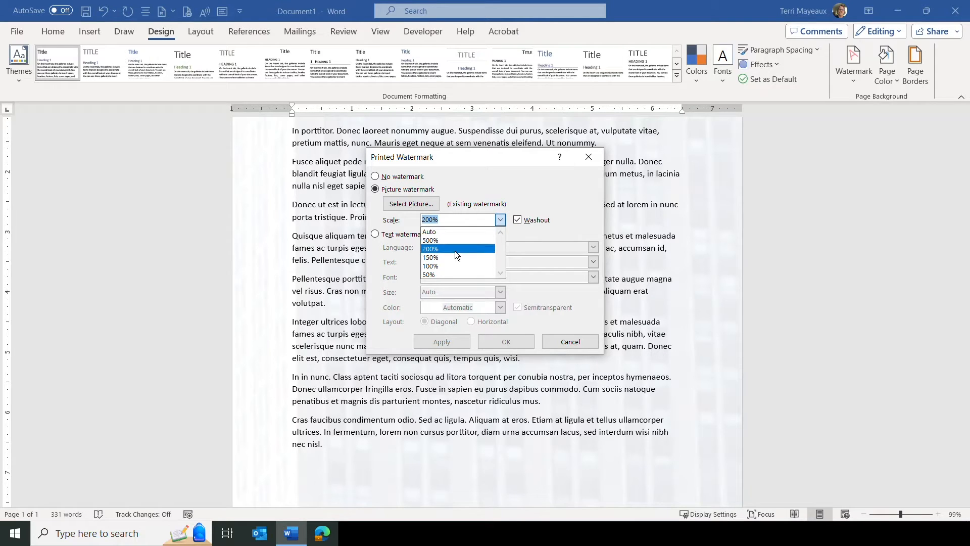
{"action": "left_click", "coordinate": [444, 266]}
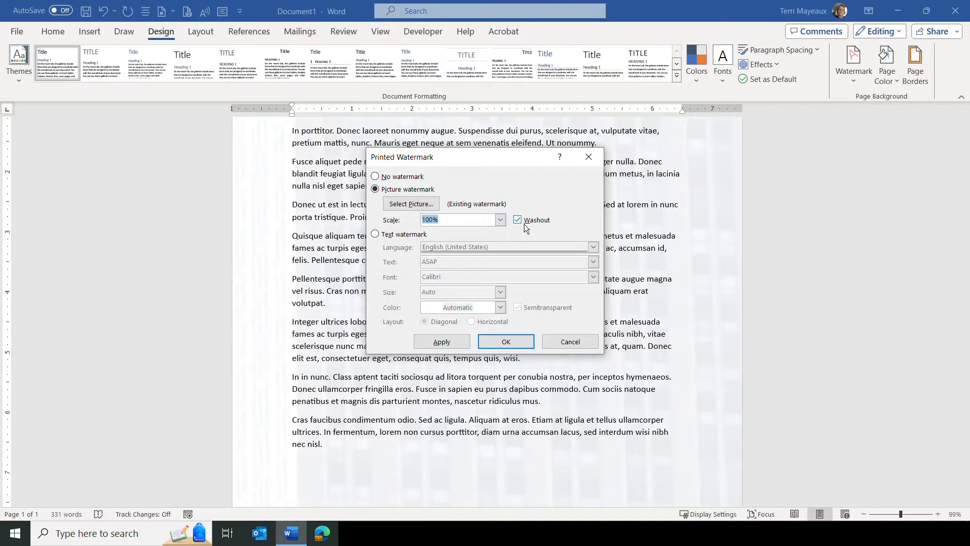
{"action": "left_click", "coordinate": [507, 342]}
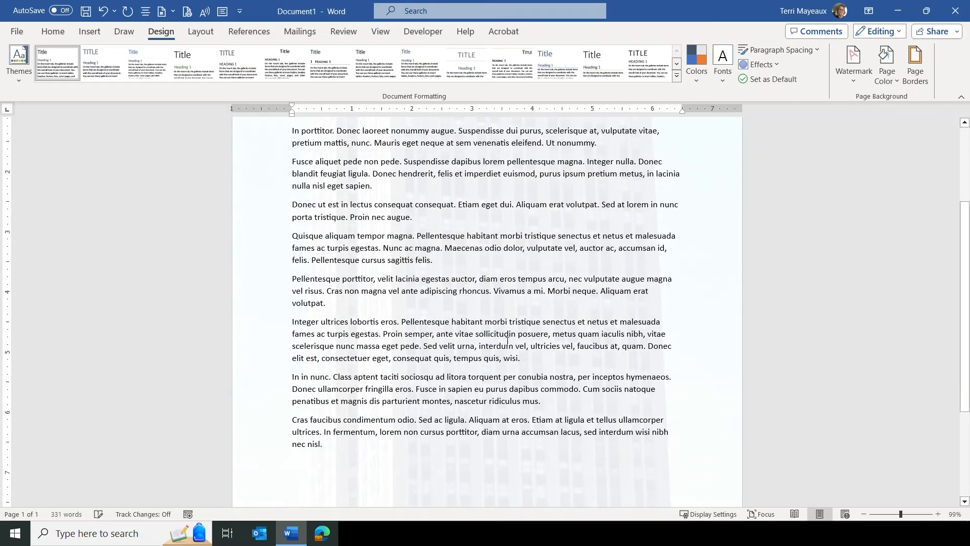
{"action": "scroll", "coordinate": [854, 230], "scroll_direction": "down", "scroll_amount": 5}
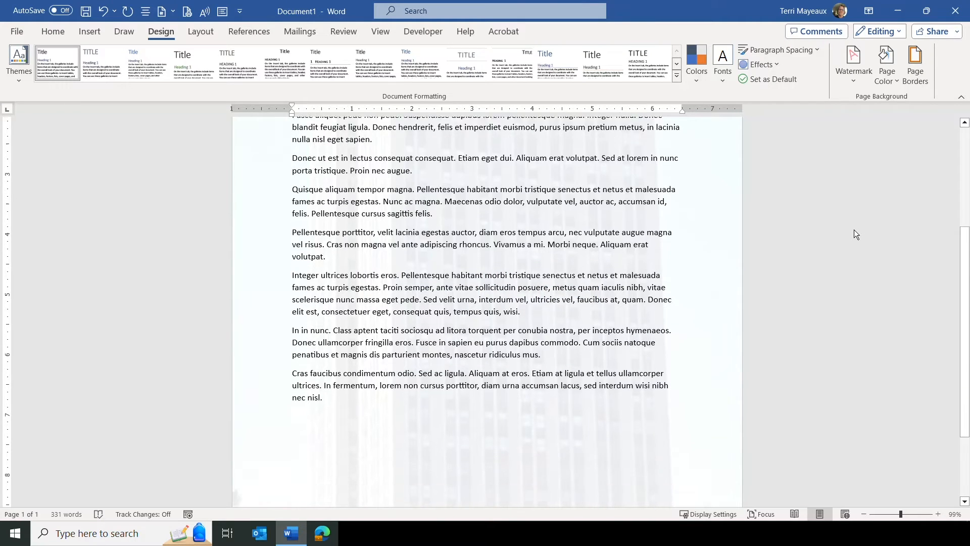
{"action": "scroll", "coordinate": [854, 229], "scroll_direction": "up", "scroll_amount": 10}
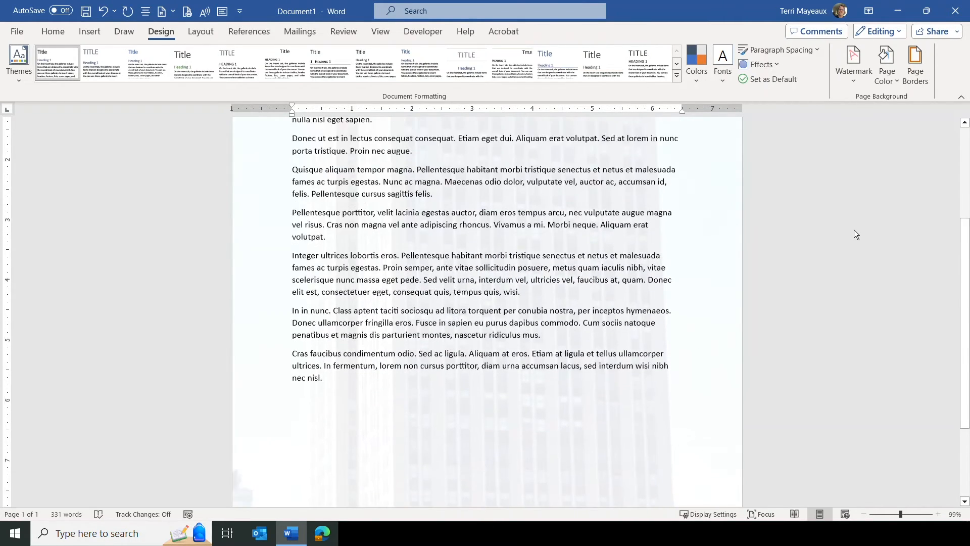
Reopen the custom watermark settings, set the picture watermark scale to 50%, turn off Washout, and apply.
{"action": "scroll", "coordinate": [854, 229], "scroll_direction": "down", "scroll_amount": 3}
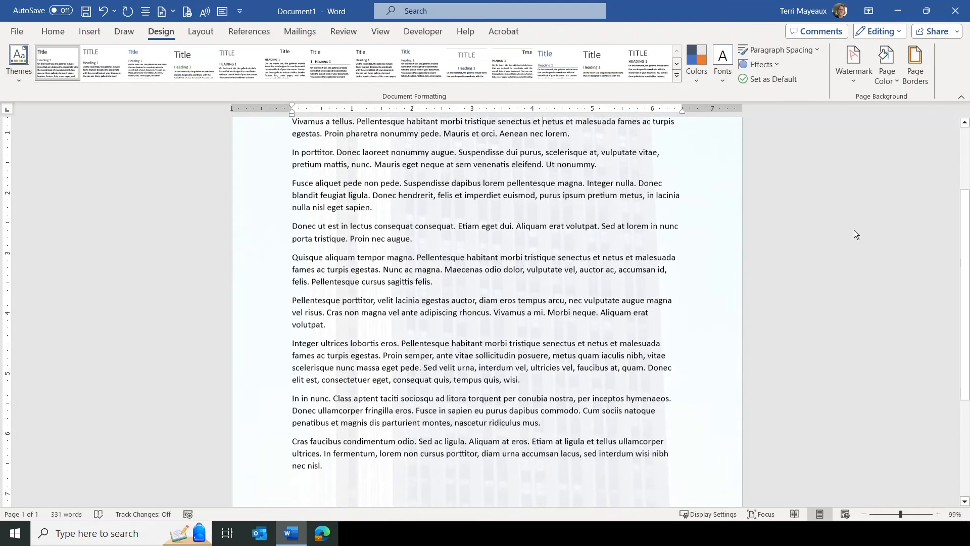
{"action": "left_click", "coordinate": [853, 83]}
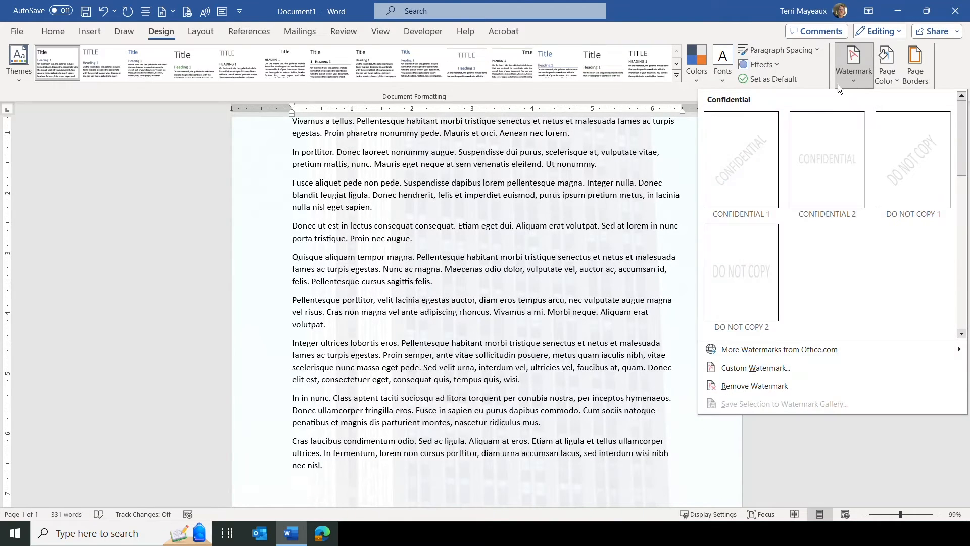
{"action": "left_click", "coordinate": [748, 368]}
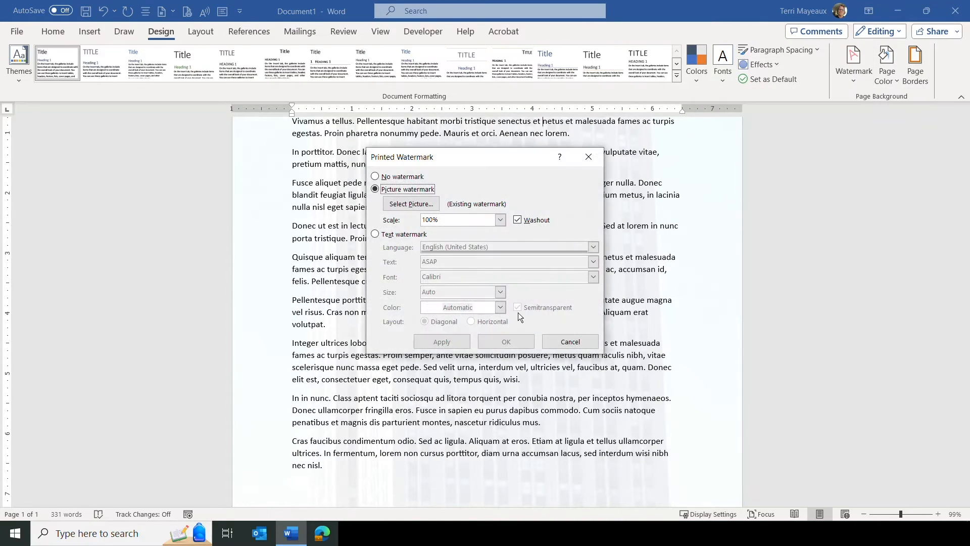
{"action": "left_click", "coordinate": [500, 220]}
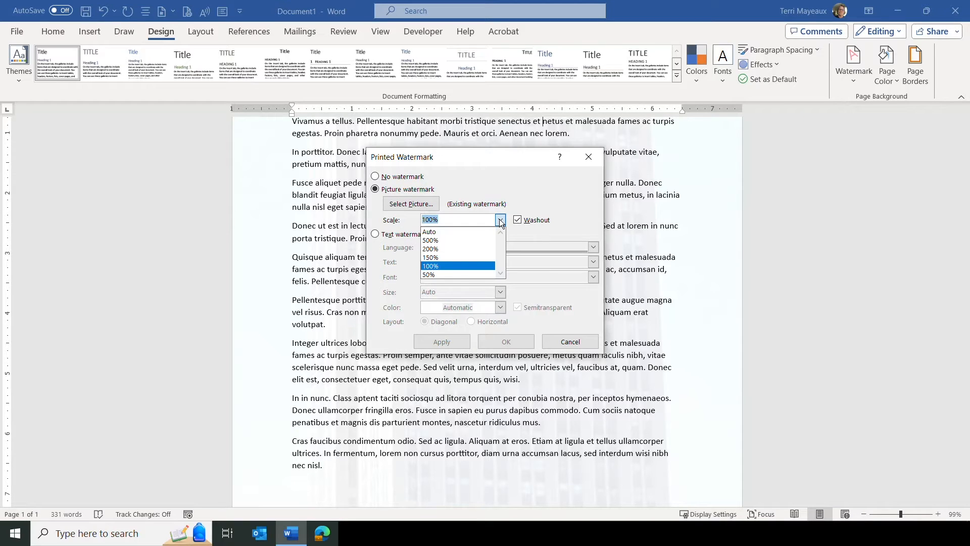
{"action": "left_click", "coordinate": [444, 274]}
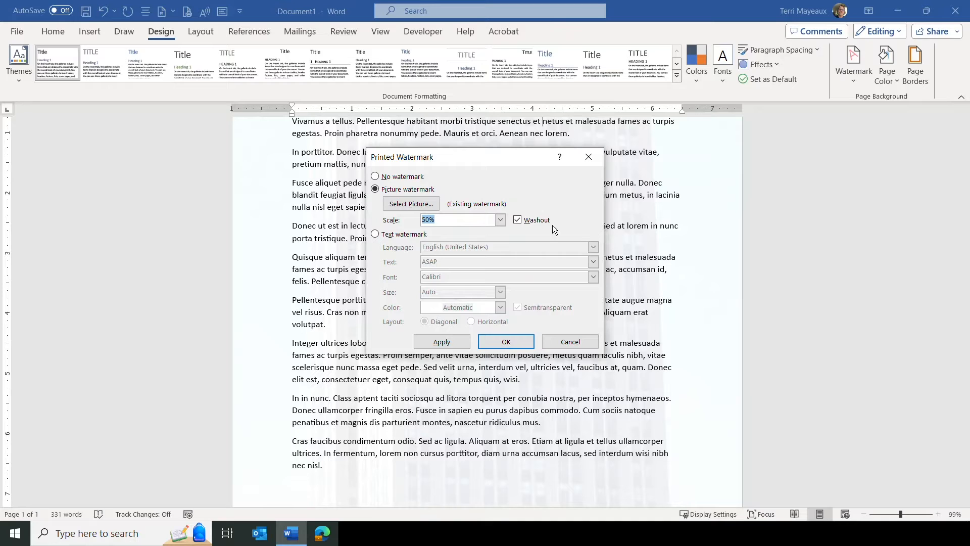
{"action": "left_click", "coordinate": [519, 221]}
{"action": "left_click", "coordinate": [507, 342]}
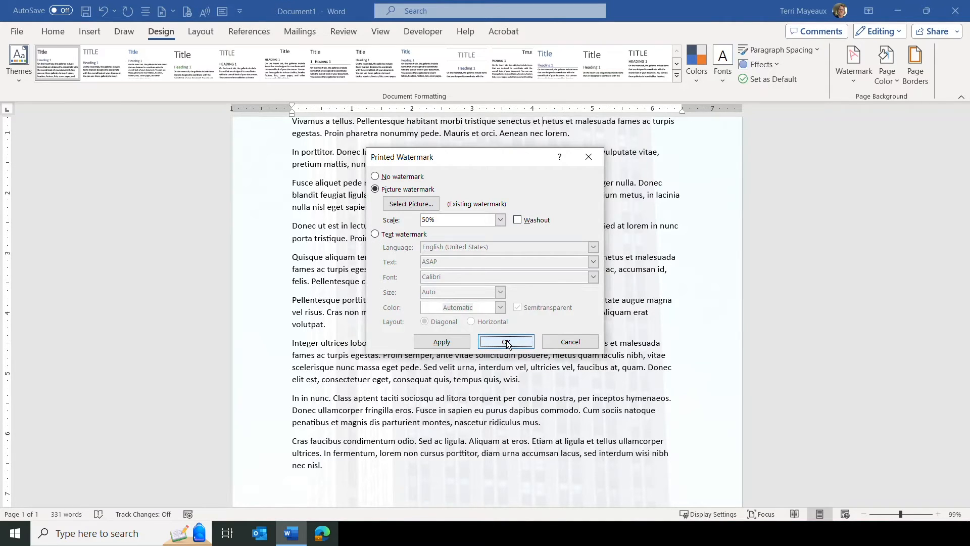
Reopen the custom watermark settings and turn Washout back on for the picture watermark.
{"action": "scroll", "coordinate": [852, 274], "scroll_direction": "down", "scroll_amount": 6}
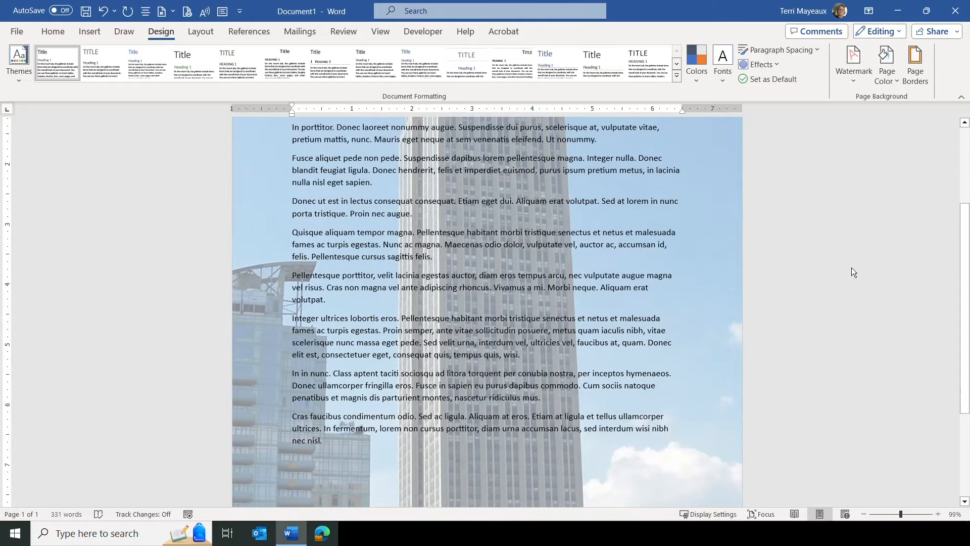
{"action": "scroll", "coordinate": [851, 267], "scroll_direction": "up", "scroll_amount": 9}
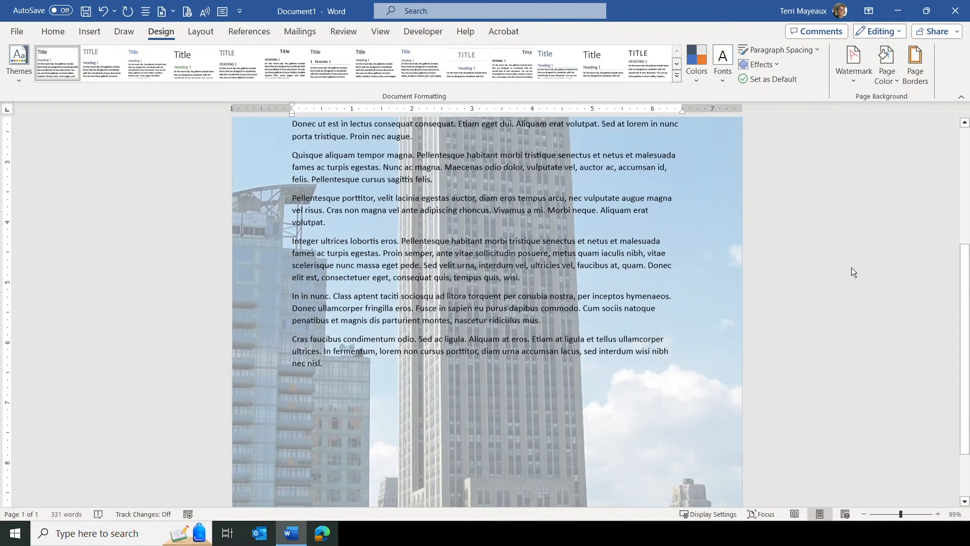
{"action": "scroll", "coordinate": [851, 267], "scroll_direction": "up", "scroll_amount": 1}
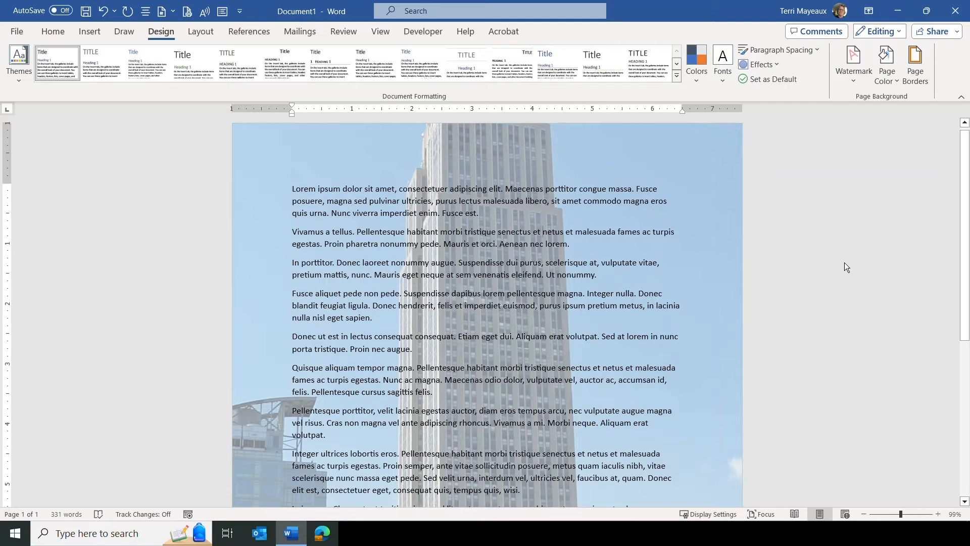
{"action": "left_click", "coordinate": [854, 81]}
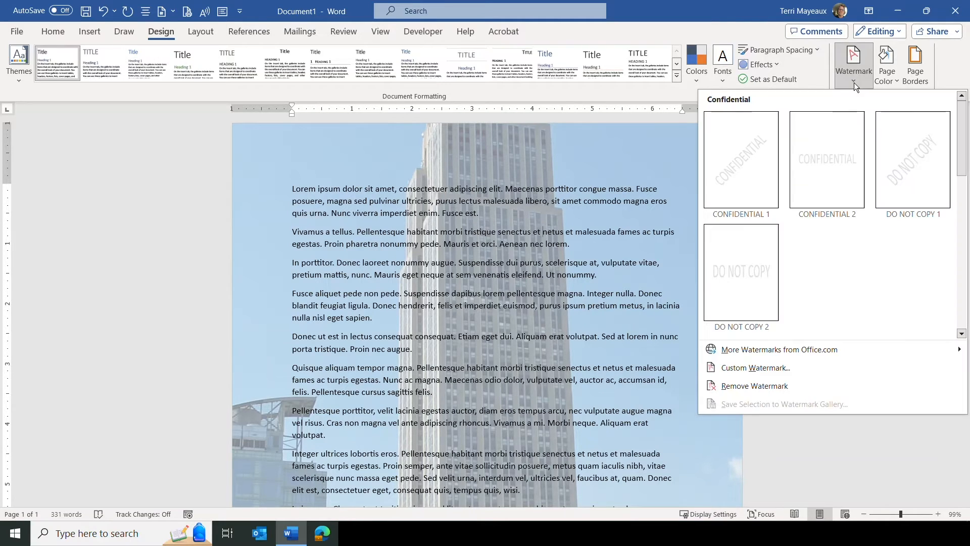
{"action": "left_click", "coordinate": [755, 367]}
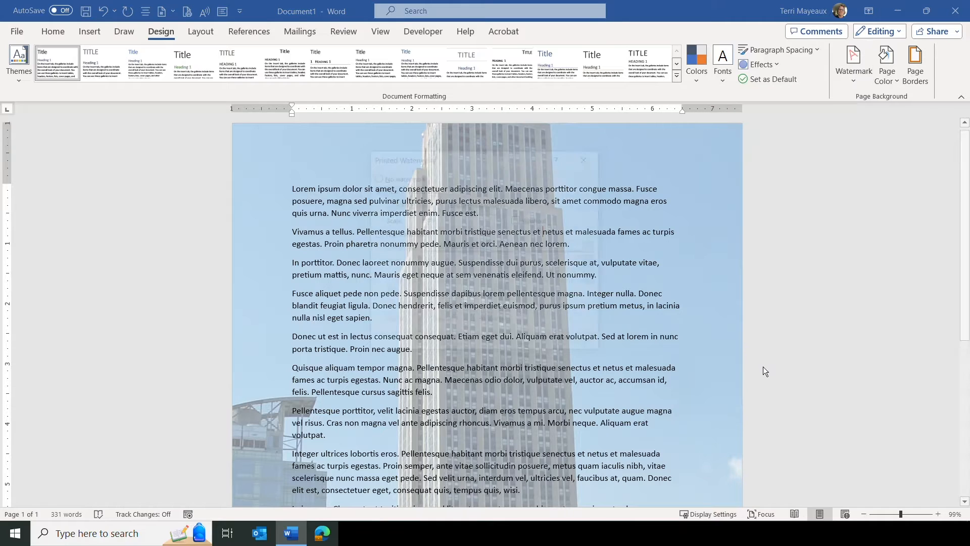
{"action": "left_click", "coordinate": [518, 220]}
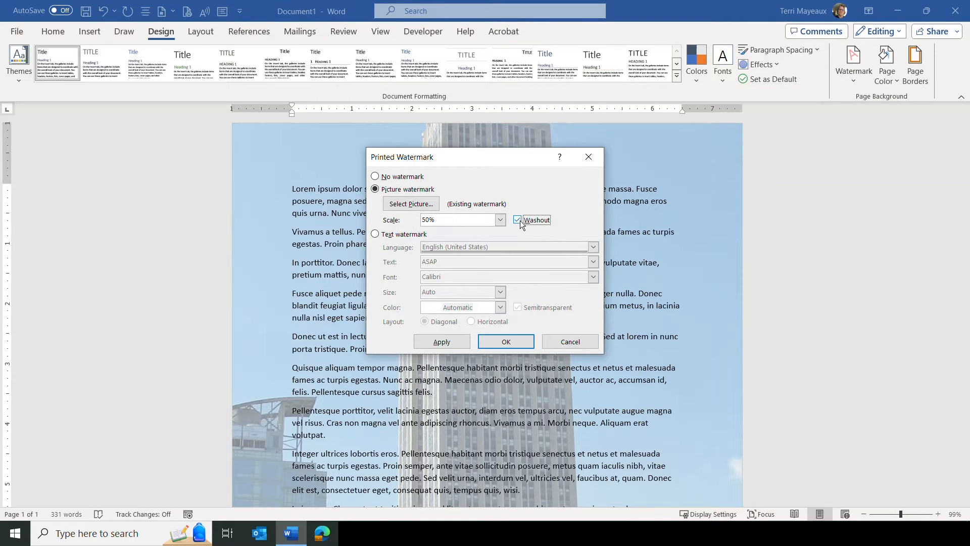
{"action": "left_click", "coordinate": [511, 340]}
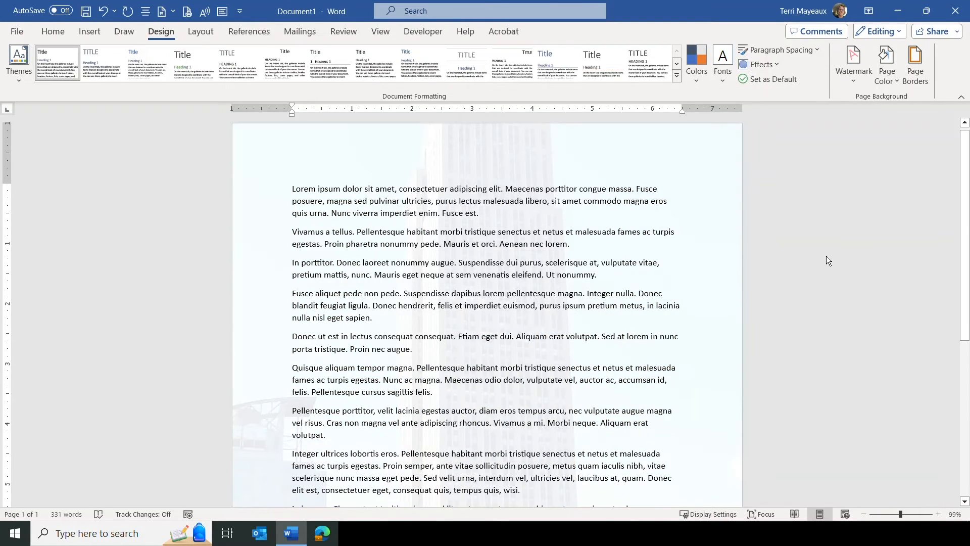
Remove the watermark from the document.
{"action": "scroll", "coordinate": [826, 255], "scroll_direction": "down", "scroll_amount": 5}
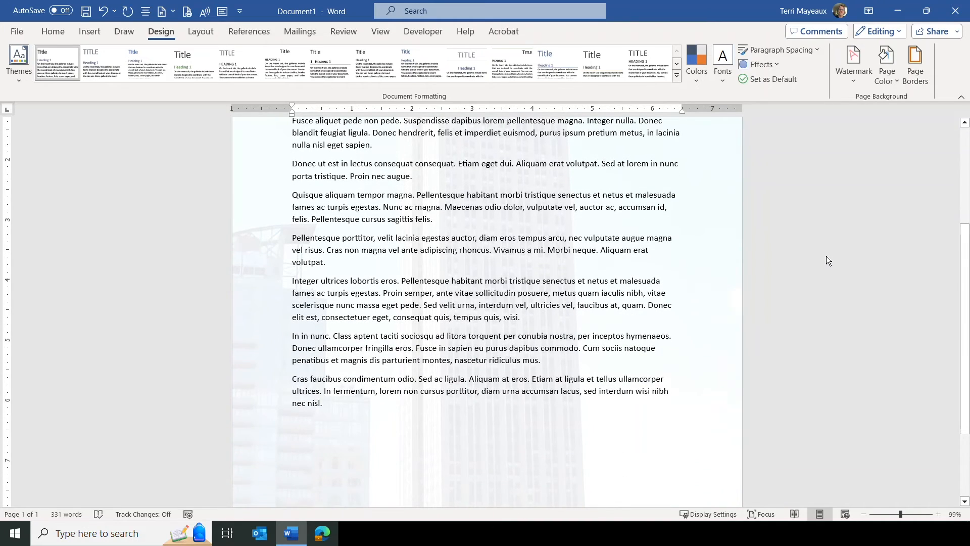
{"action": "scroll", "coordinate": [827, 256], "scroll_direction": "up", "scroll_amount": 5}
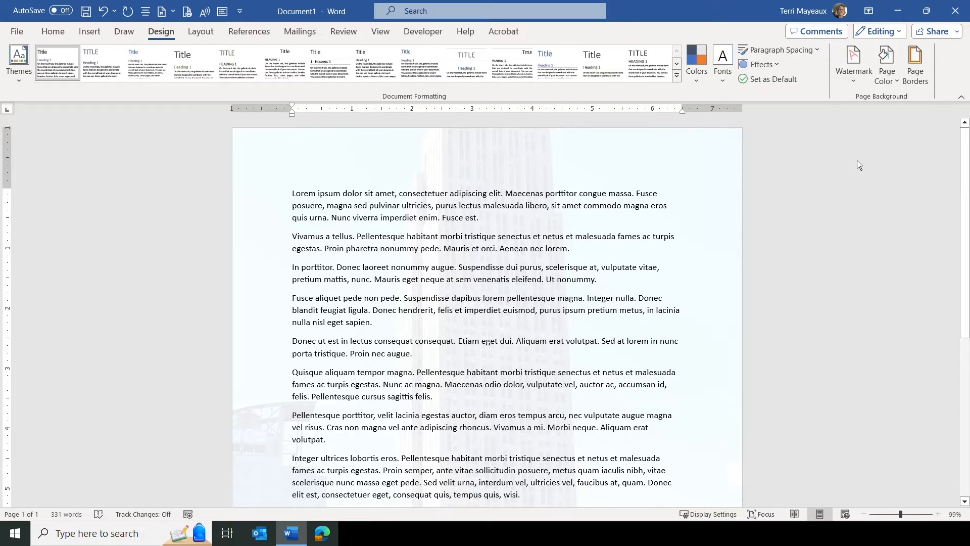
{"action": "left_click", "coordinate": [856, 77]}
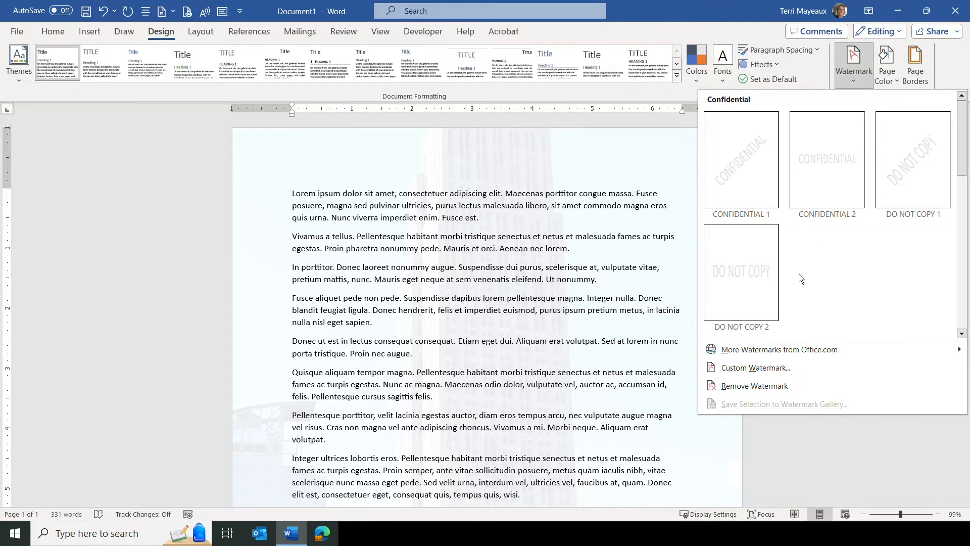
{"action": "left_click", "coordinate": [755, 385]}
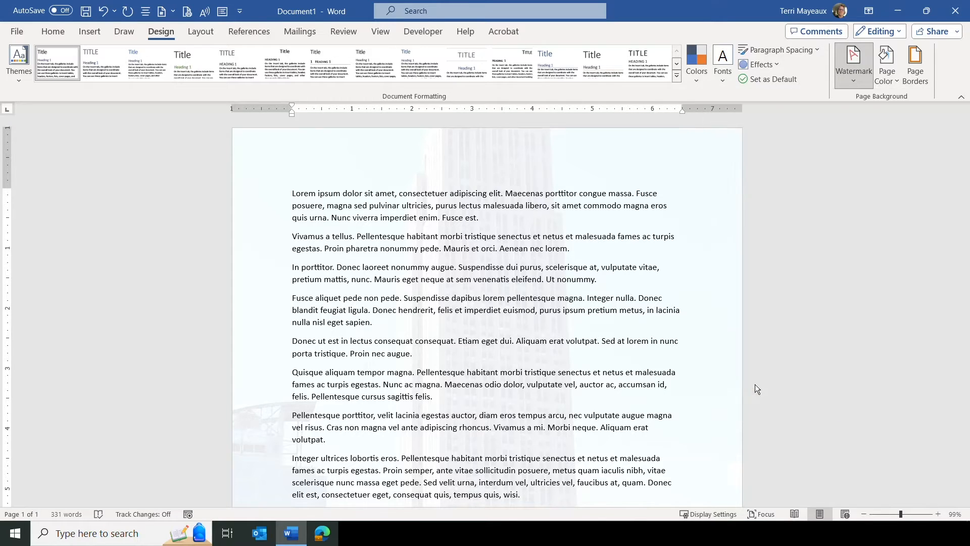
Open the custom watermark settings, choose a text watermark, and set its text to Waiting for Final Approval.
{"action": "left_click", "coordinate": [854, 82]}
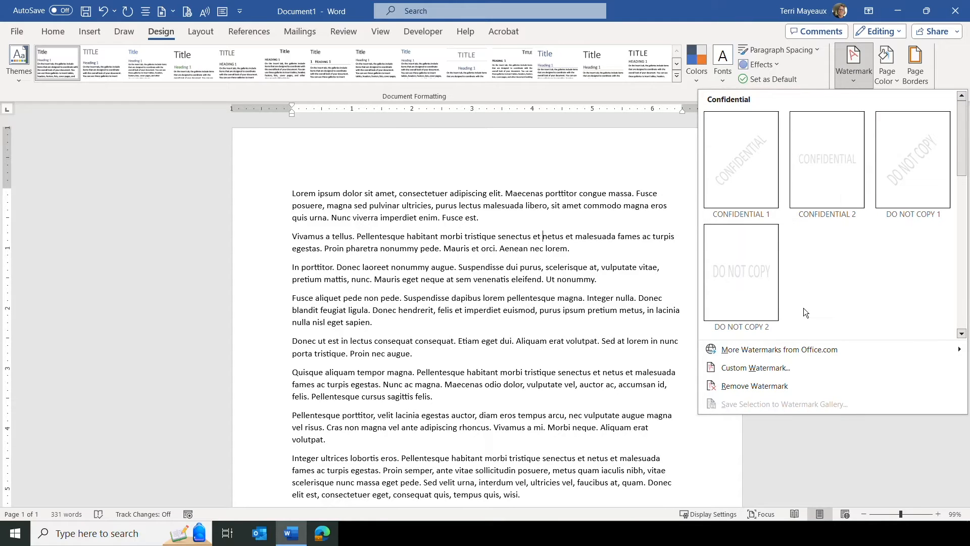
{"action": "left_click", "coordinate": [756, 368]}
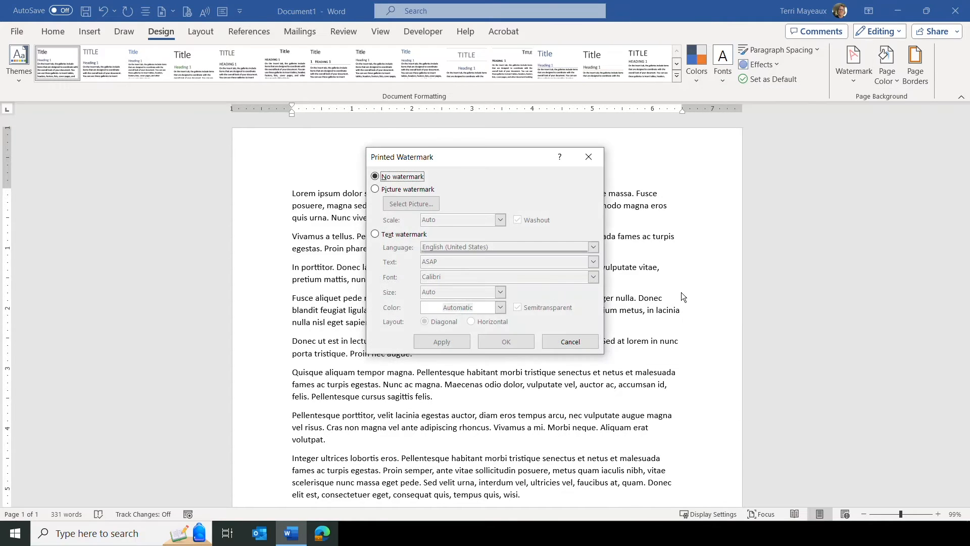
{"action": "left_click", "coordinate": [375, 234]}
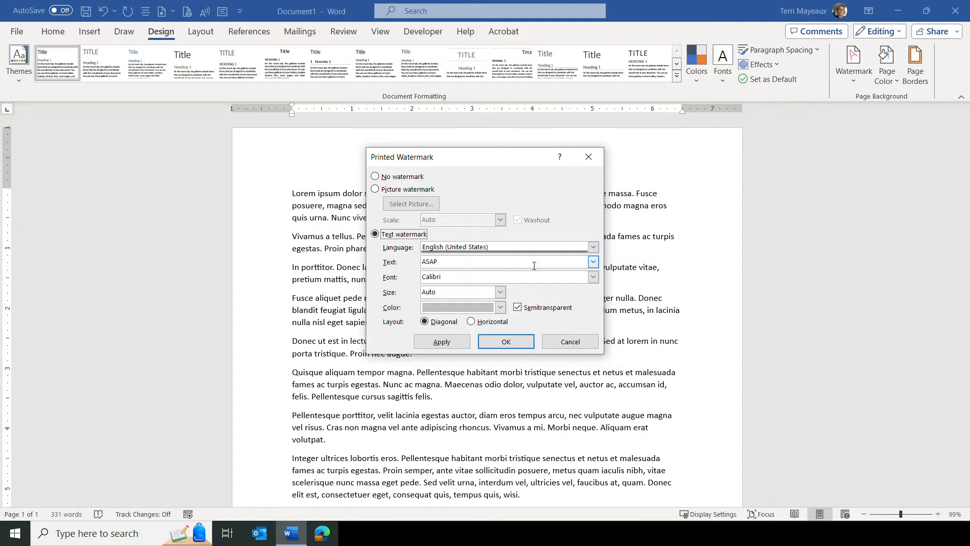
{"action": "left_click", "coordinate": [594, 263]}
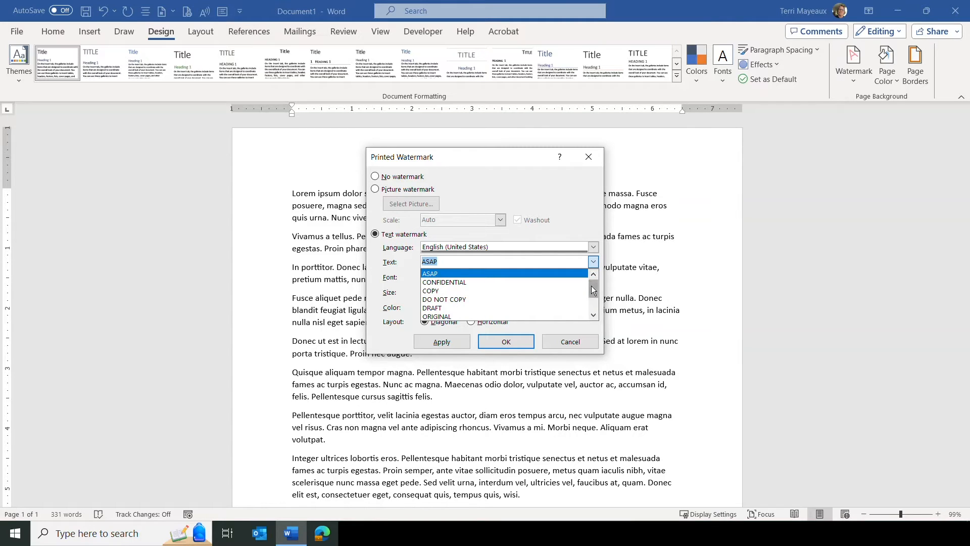
{"action": "left_click_drag", "start_coordinate": [594, 289], "coordinate": [587, 303]}
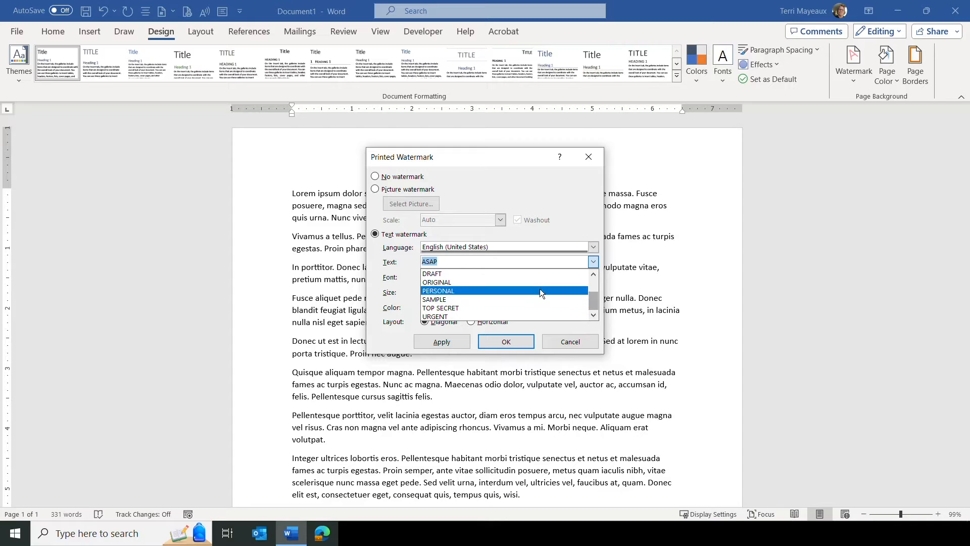
{"action": "left_click", "coordinate": [449, 259]}
{"action": "left_click", "coordinate": [448, 259]}
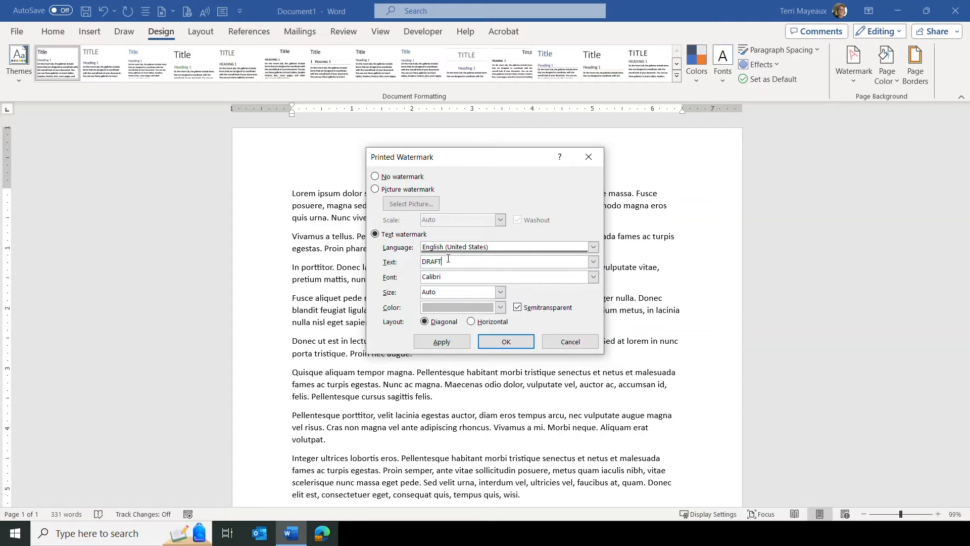
{"action": "left_click_drag", "start_coordinate": [447, 259], "coordinate": [420, 261]}
{"action": "type", "text": "Waiting for Final Approval"}
Set the text watermark colour to White, Background 1, Darker 35% and apply the watermark.
{"action": "left_click", "coordinate": [593, 277]}
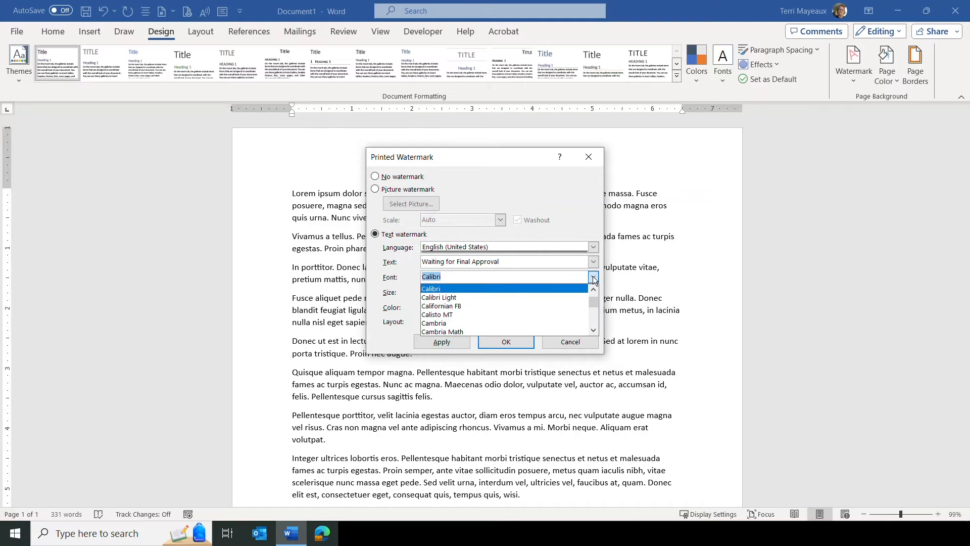
{"action": "left_click", "coordinate": [593, 277]}
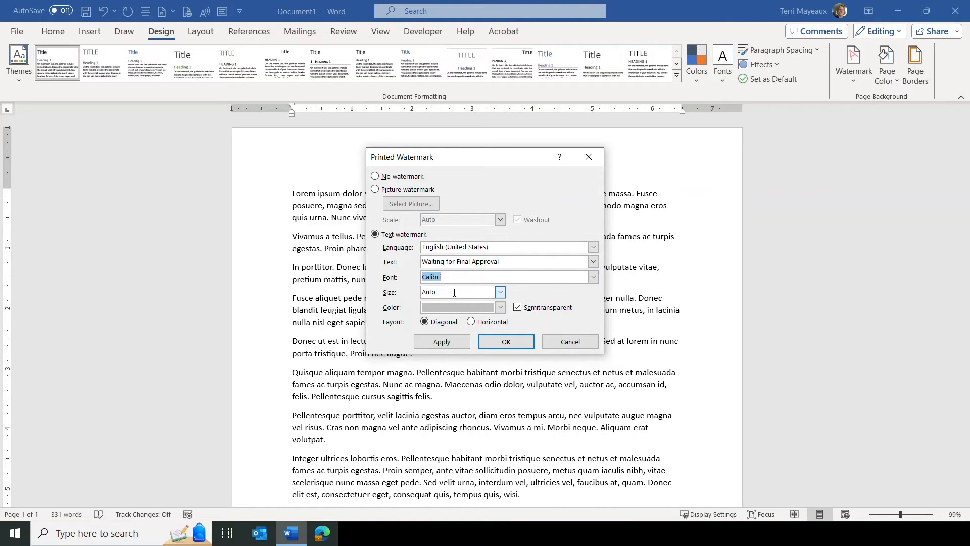
{"action": "left_click", "coordinate": [500, 292]}
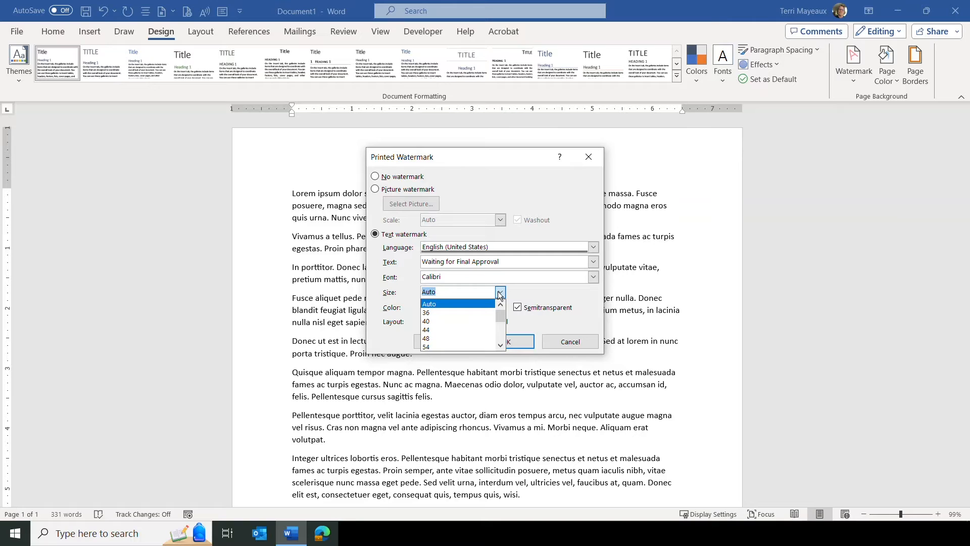
{"action": "left_click_drag", "start_coordinate": [500, 321], "coordinate": [498, 335]}
{"action": "left_click", "coordinate": [499, 292]}
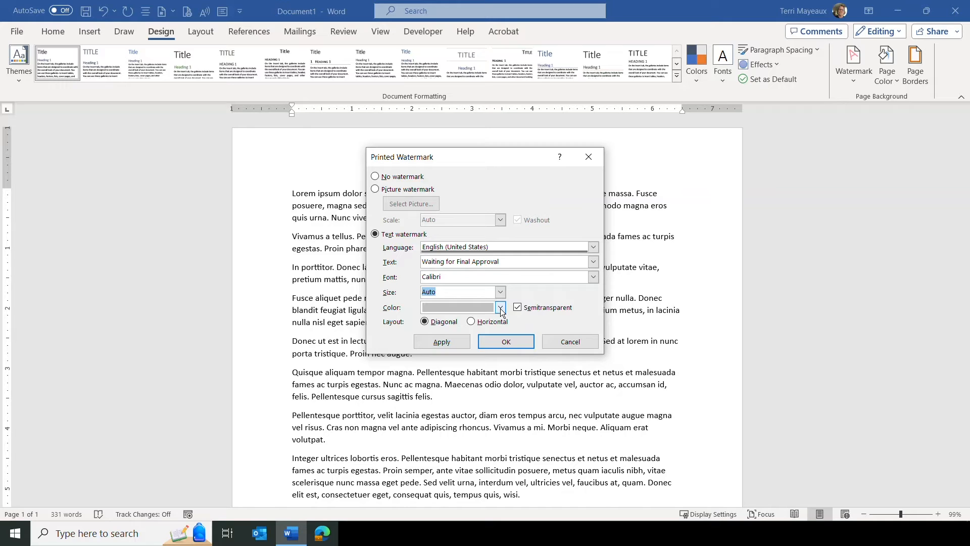
{"action": "left_click", "coordinate": [500, 308]}
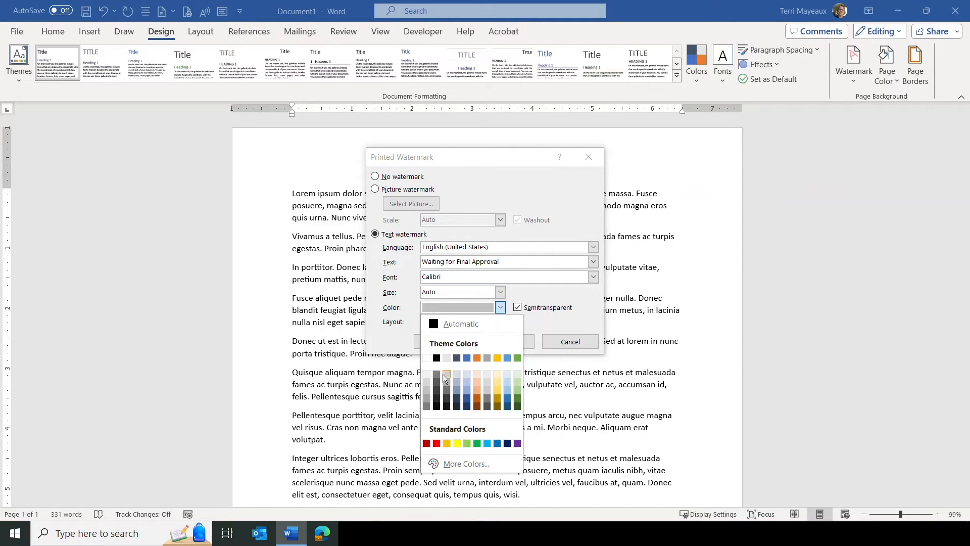
{"action": "left_click", "coordinate": [426, 402]}
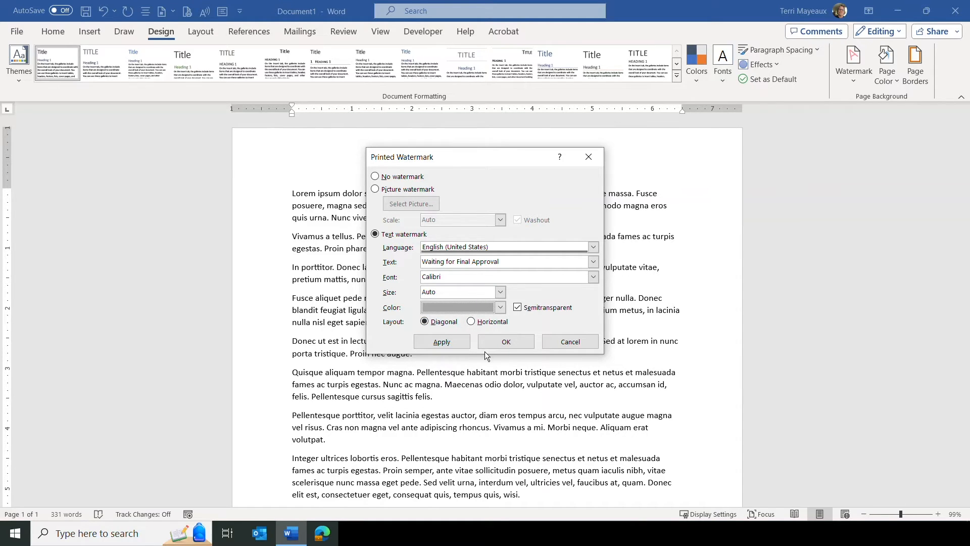
{"action": "left_click", "coordinate": [508, 342]}
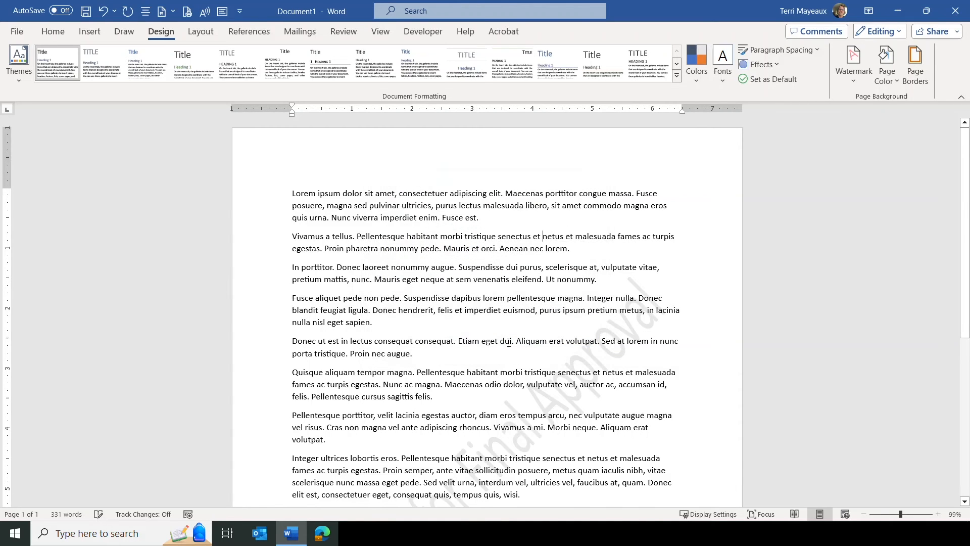
Open the print preview to check how the text watermark appears on the page.
{"action": "scroll", "coordinate": [778, 288], "scroll_direction": "down", "scroll_amount": 5}
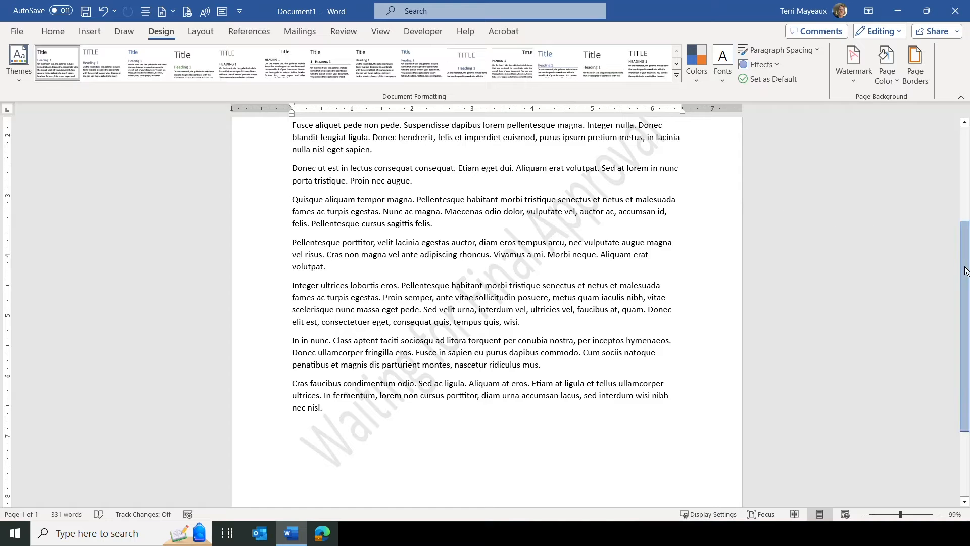
{"action": "scroll", "coordinate": [966, 253], "scroll_direction": "up", "scroll_amount": 1}
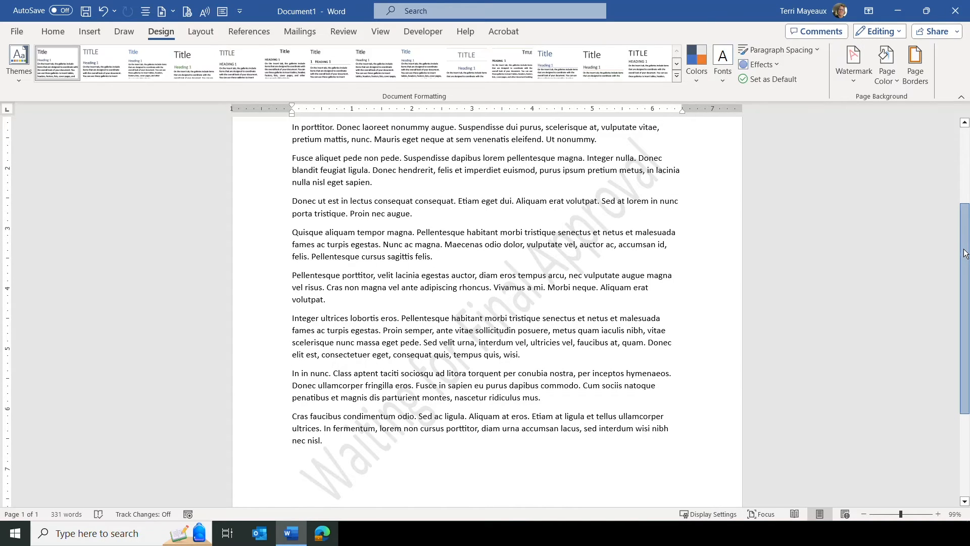
{"action": "left_click_drag", "start_coordinate": [967, 254], "coordinate": [966, 235]}
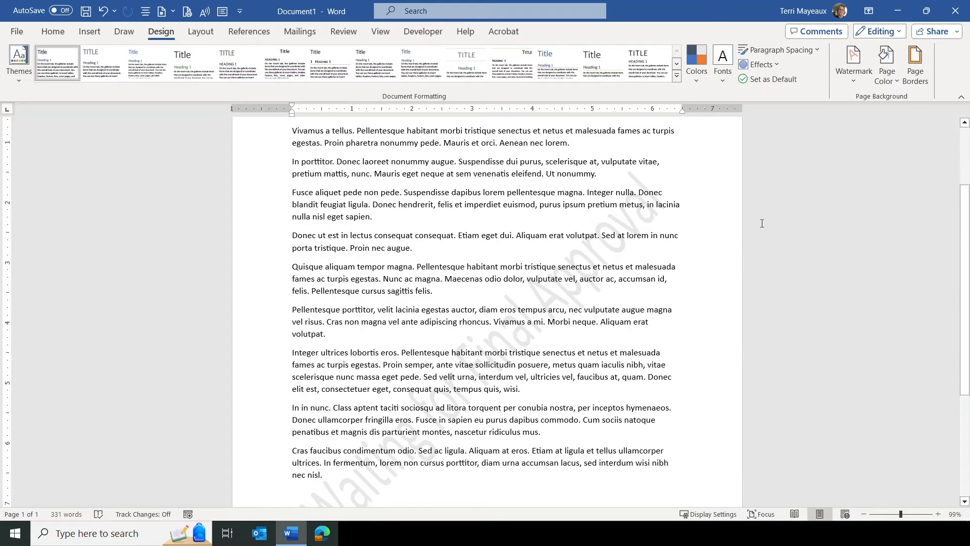
{"action": "left_click", "coordinate": [17, 33]}
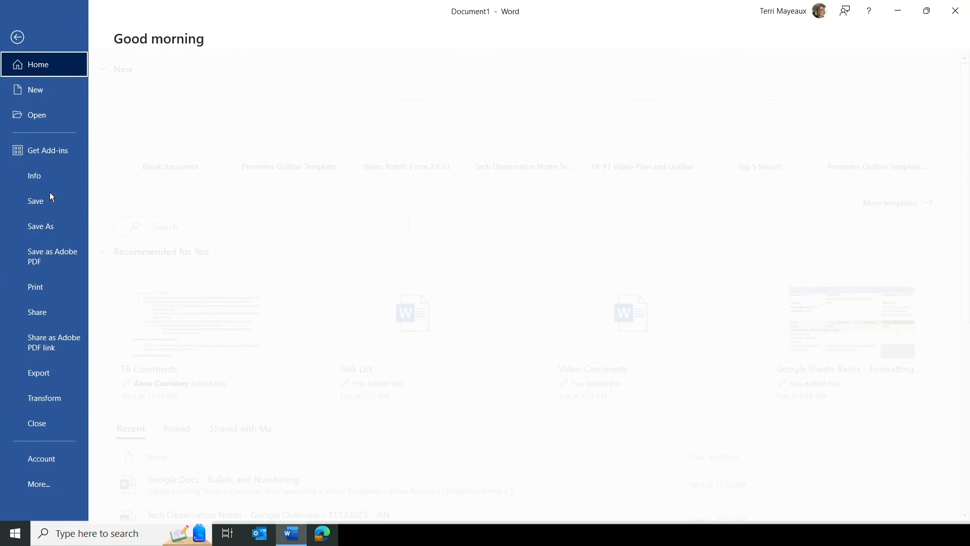
{"action": "left_click", "coordinate": [41, 285]}
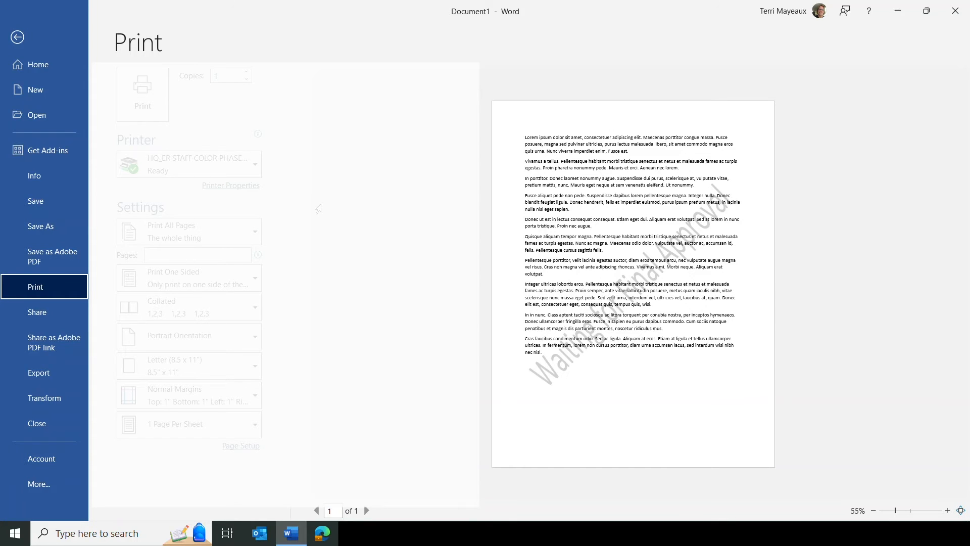
Set the page colour to a light green.
{"action": "left_click", "coordinate": [17, 37]}
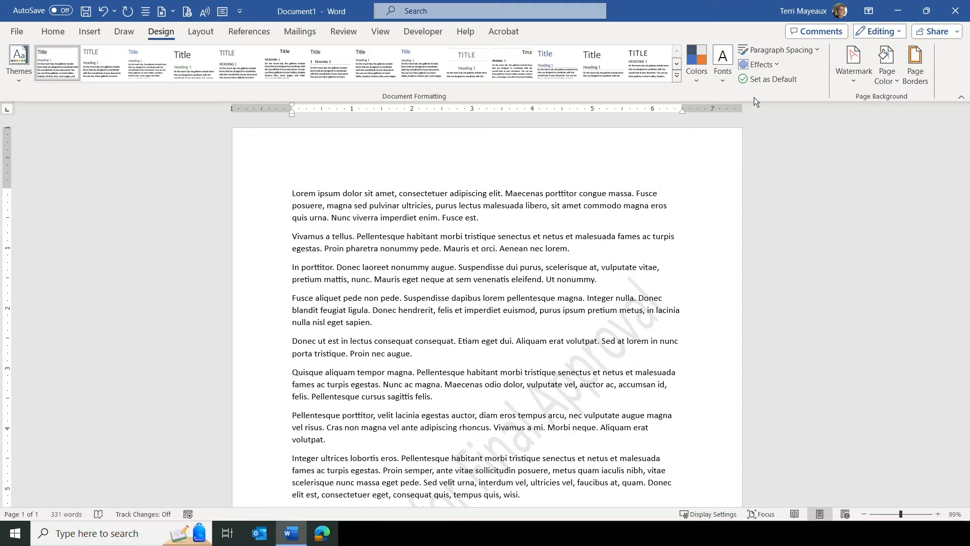
{"action": "left_click", "coordinate": [896, 81]}
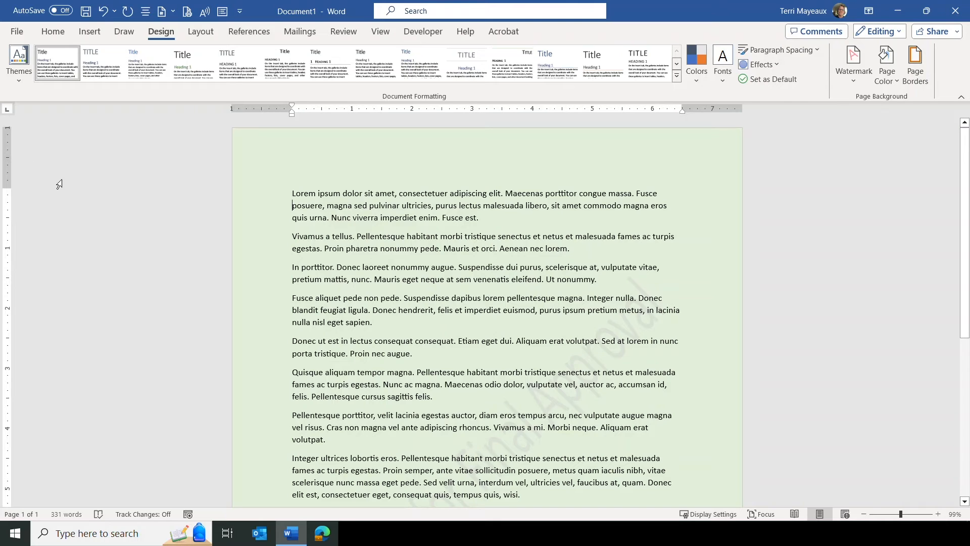
Turn on printing of background colours and images in the display options.
{"action": "left_click", "coordinate": [21, 32]}
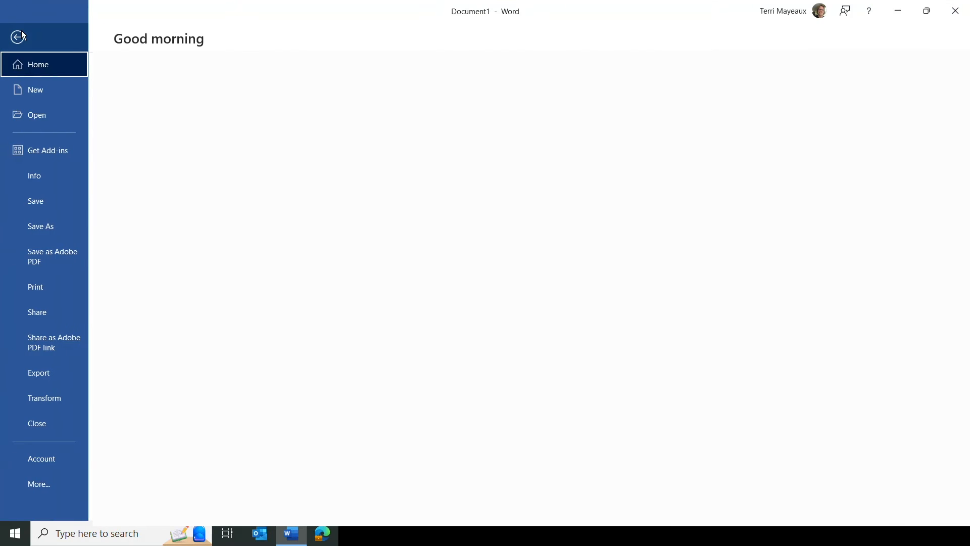
{"action": "left_click", "coordinate": [41, 290]}
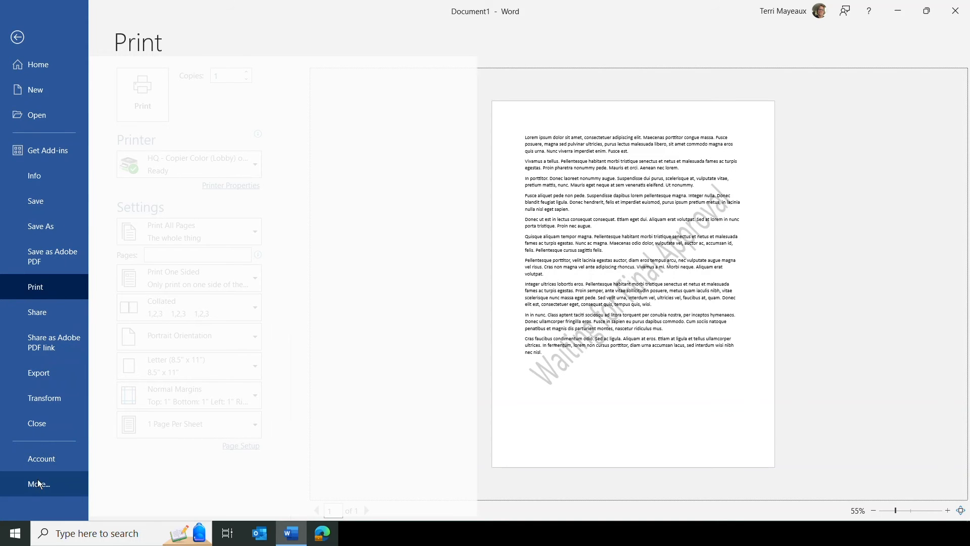
{"action": "left_click", "coordinate": [63, 484]}
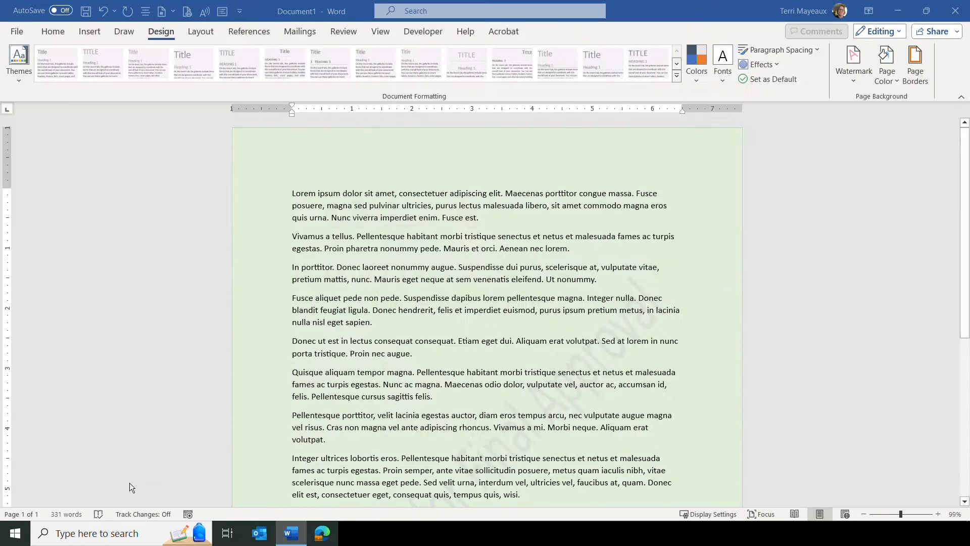
{"action": "scroll", "coordinate": [720, 271], "scroll_direction": "down", "scroll_amount": 3}
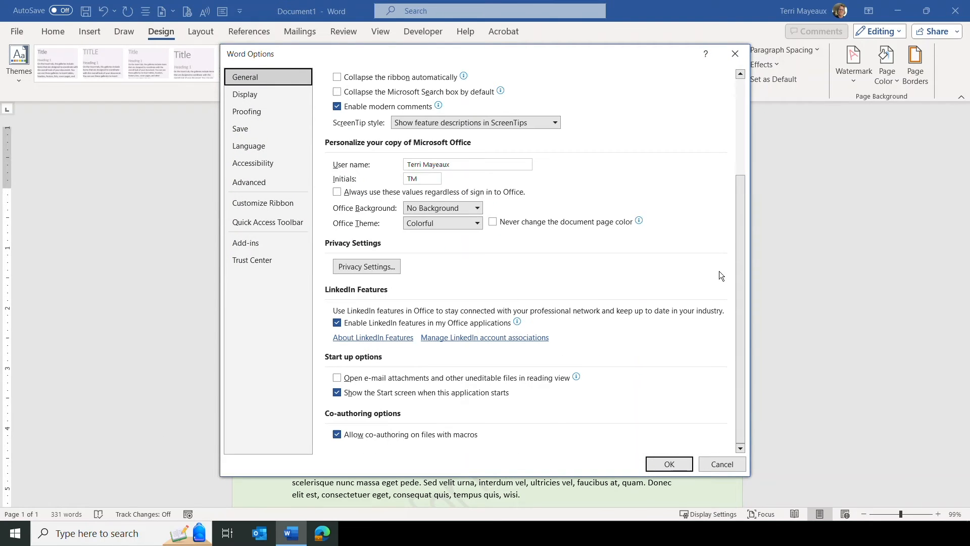
{"action": "left_click", "coordinate": [246, 98]}
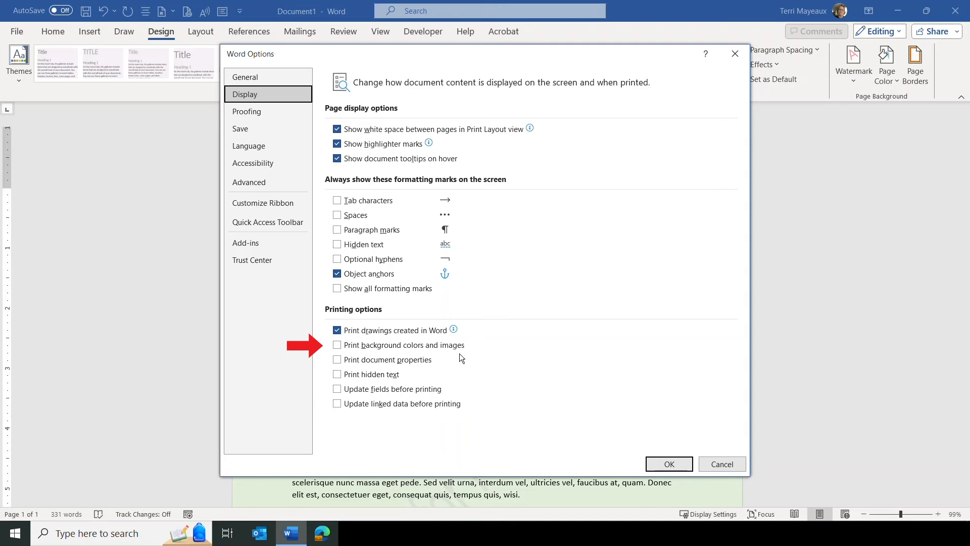
{"action": "left_click", "coordinate": [337, 344]}
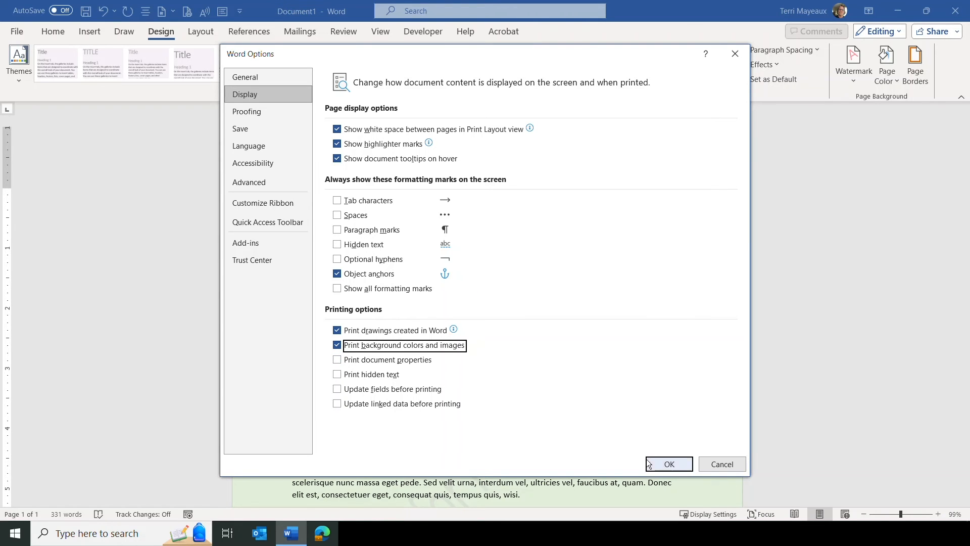
{"action": "left_click", "coordinate": [660, 463]}
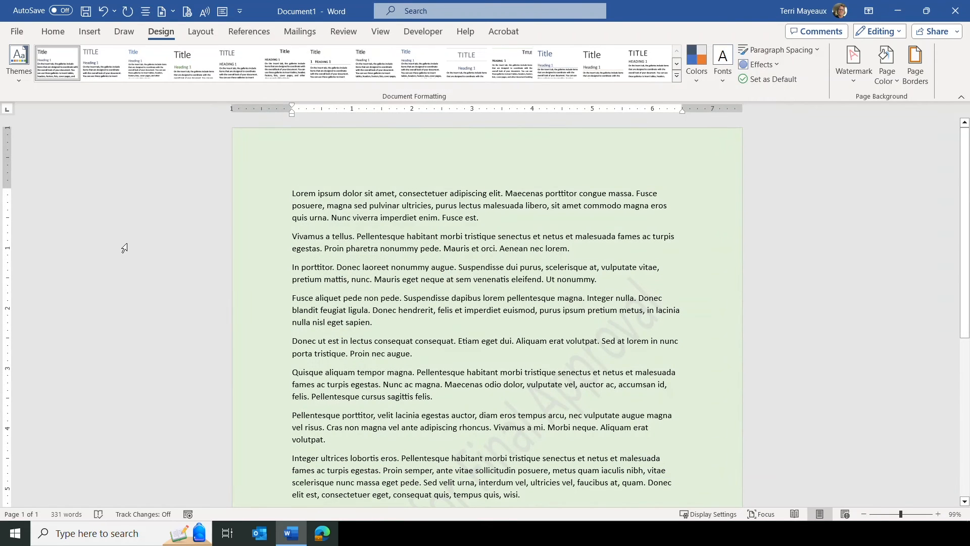
Open the print preview to check the page background colour.
{"action": "left_click", "coordinate": [17, 32]}
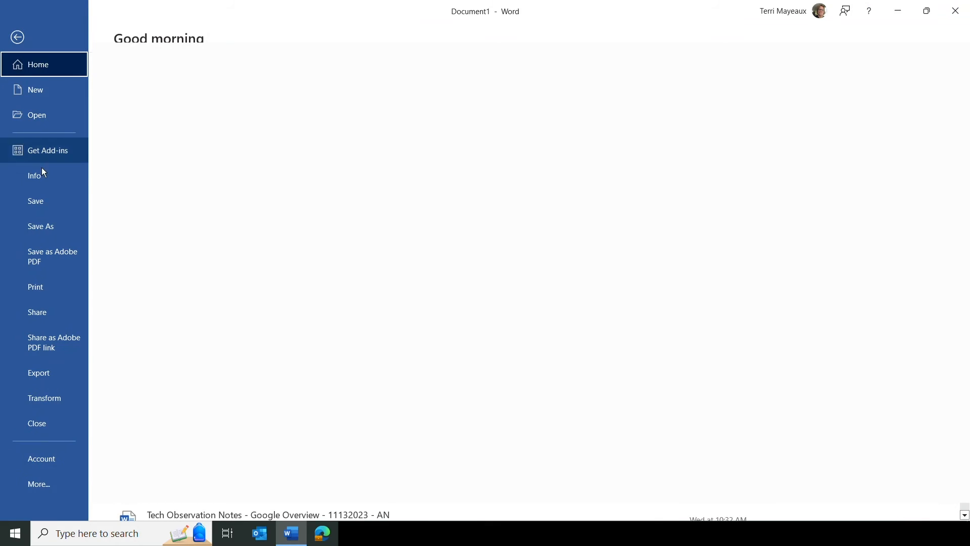
{"action": "left_click", "coordinate": [42, 288]}
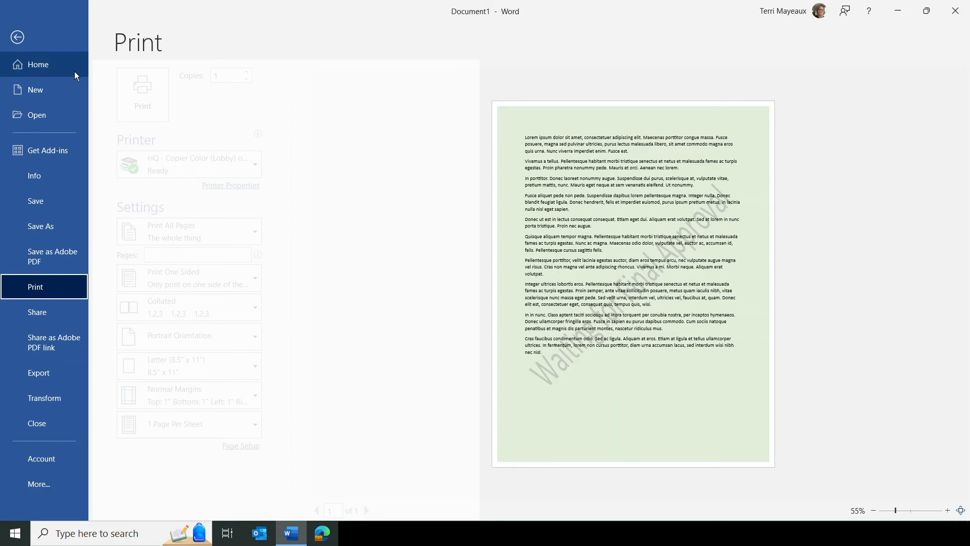
{"action": "left_click", "coordinate": [18, 38]}
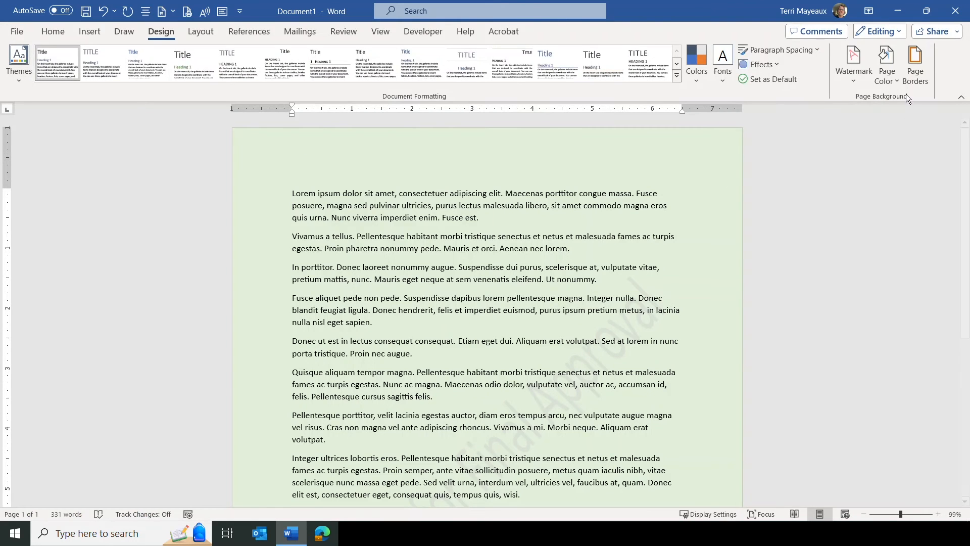
Apply and undo a green 6 pt double-line box page border on the whole document.
{"action": "left_click", "coordinate": [916, 68]}
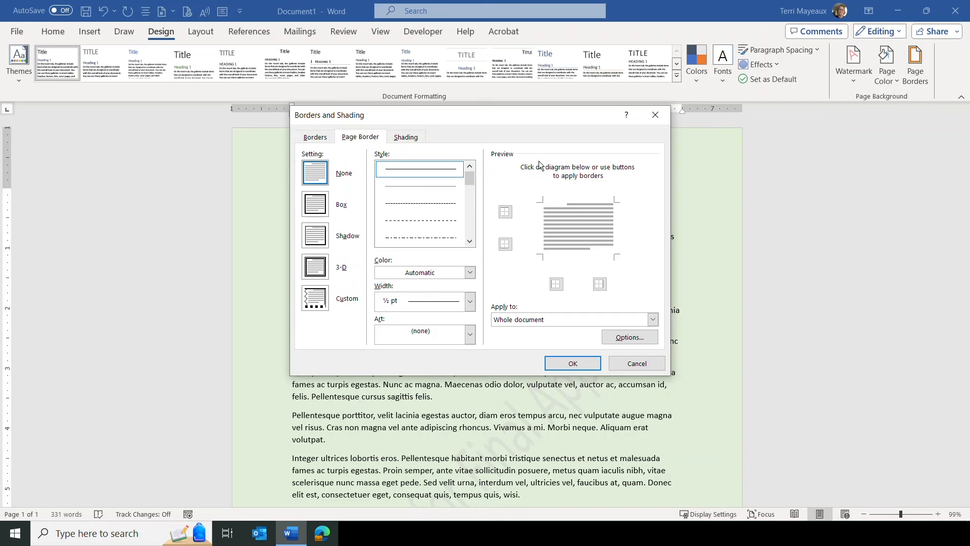
{"action": "left_click_drag", "start_coordinate": [446, 123], "coordinate": [441, 91]}
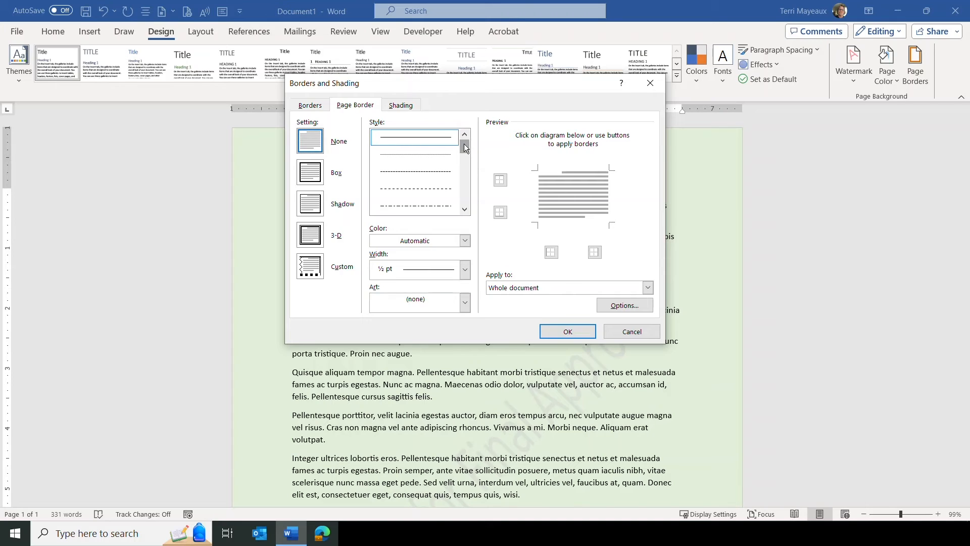
{"action": "left_click_drag", "start_coordinate": [465, 146], "coordinate": [463, 165]}
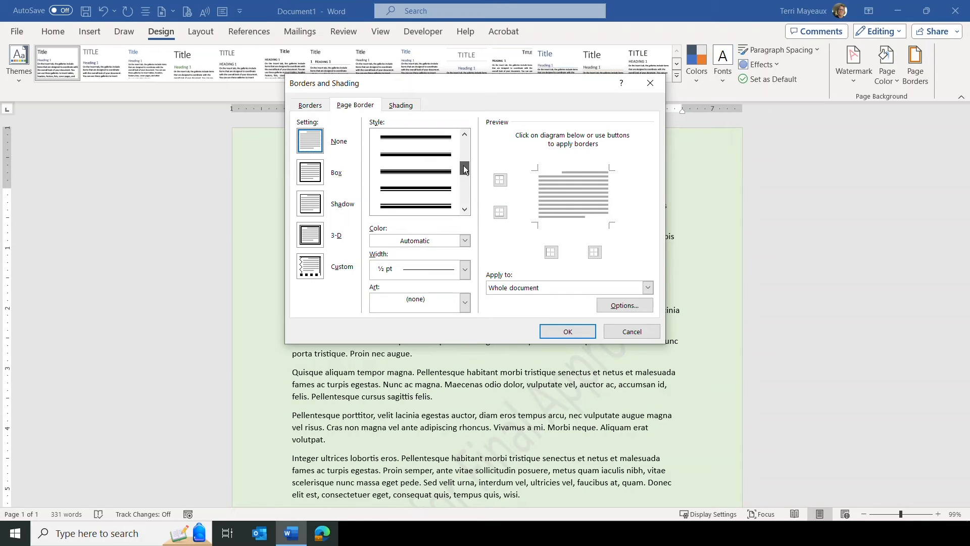
{"action": "left_click", "coordinate": [432, 170]}
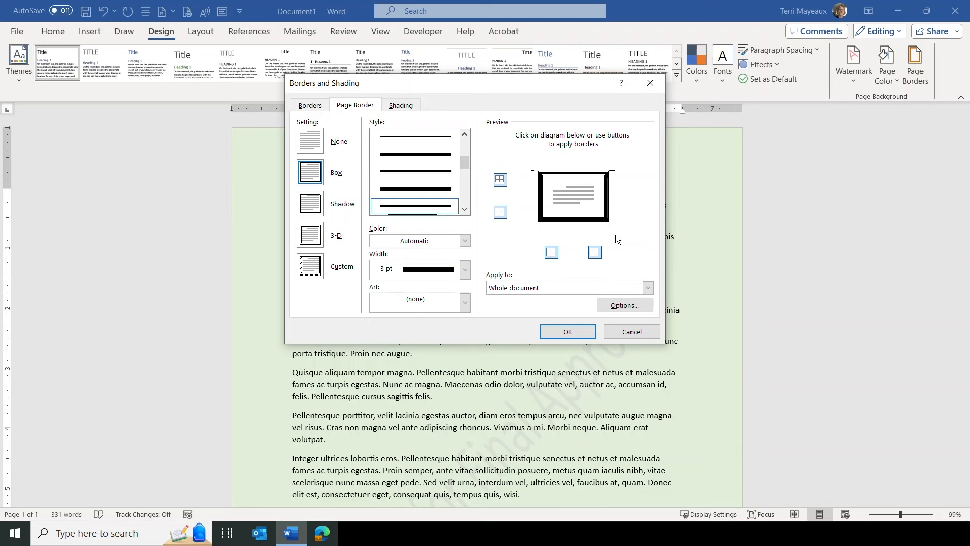
{"action": "left_click", "coordinate": [569, 220]}
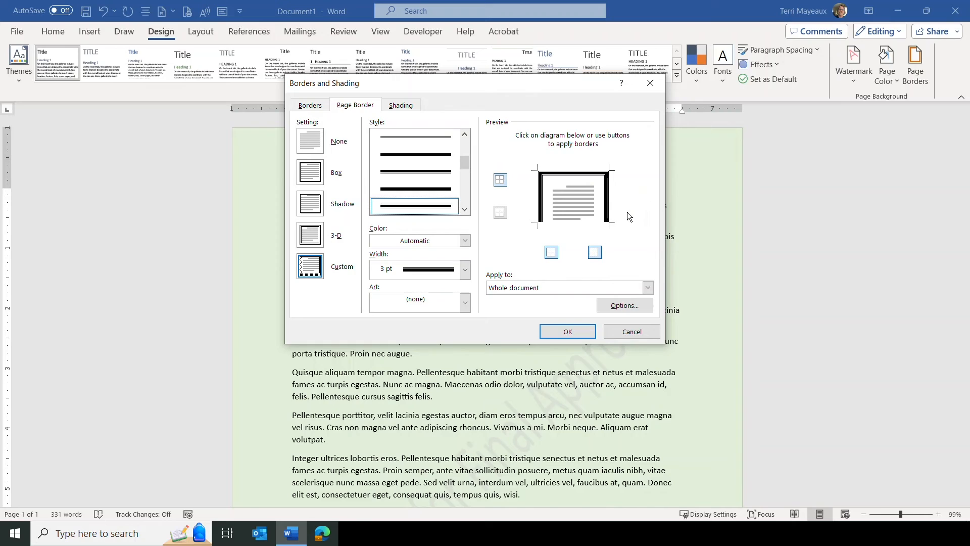
{"action": "left_click", "coordinate": [564, 223]}
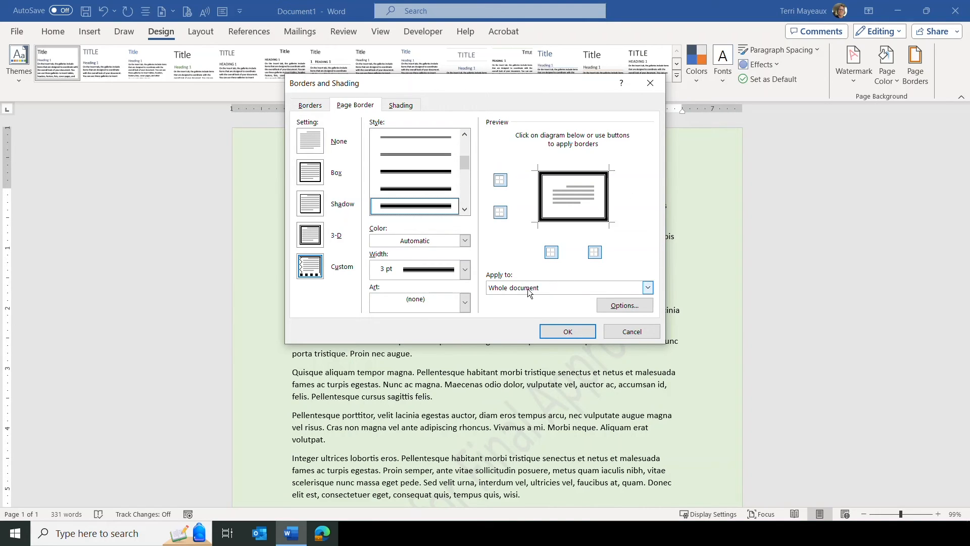
{"action": "left_click", "coordinate": [648, 289]}
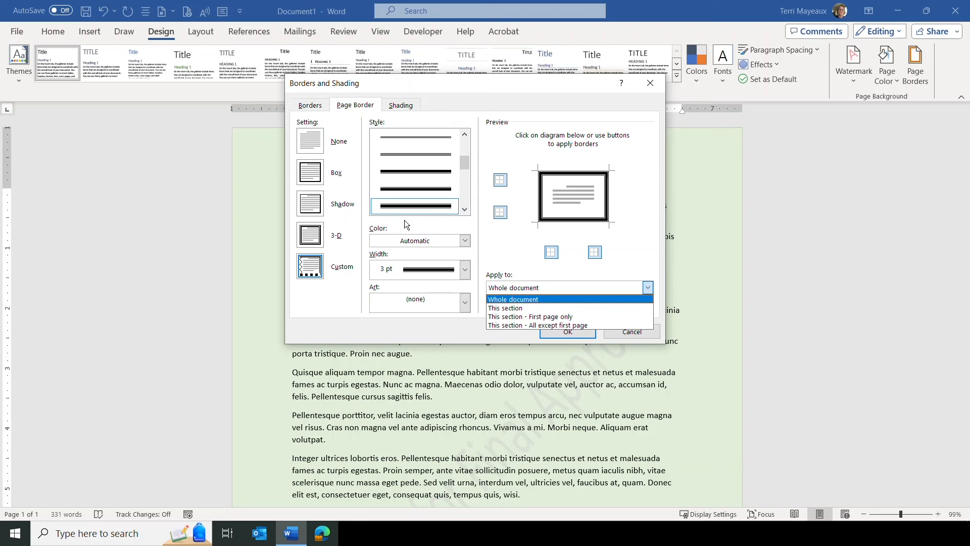
{"action": "left_click", "coordinate": [466, 242]}
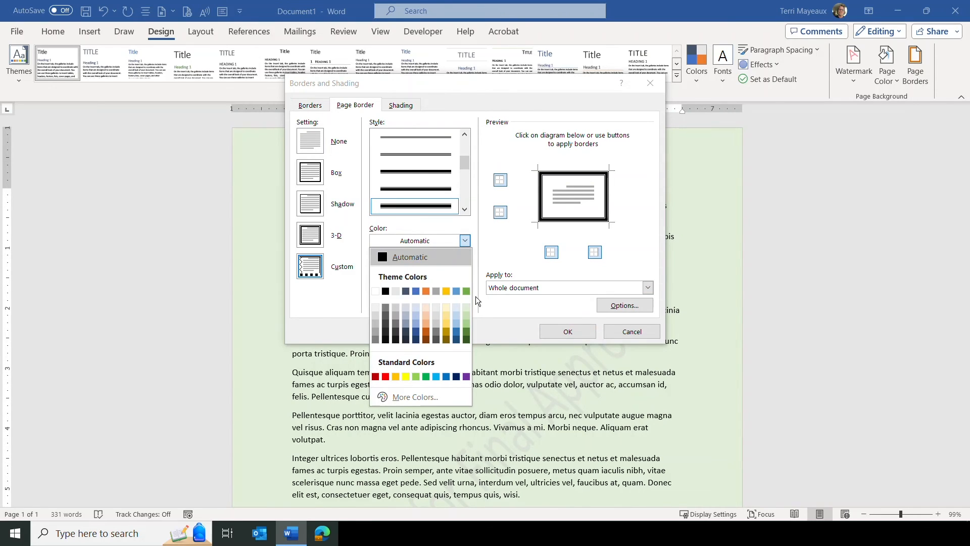
{"action": "left_click", "coordinate": [467, 331]}
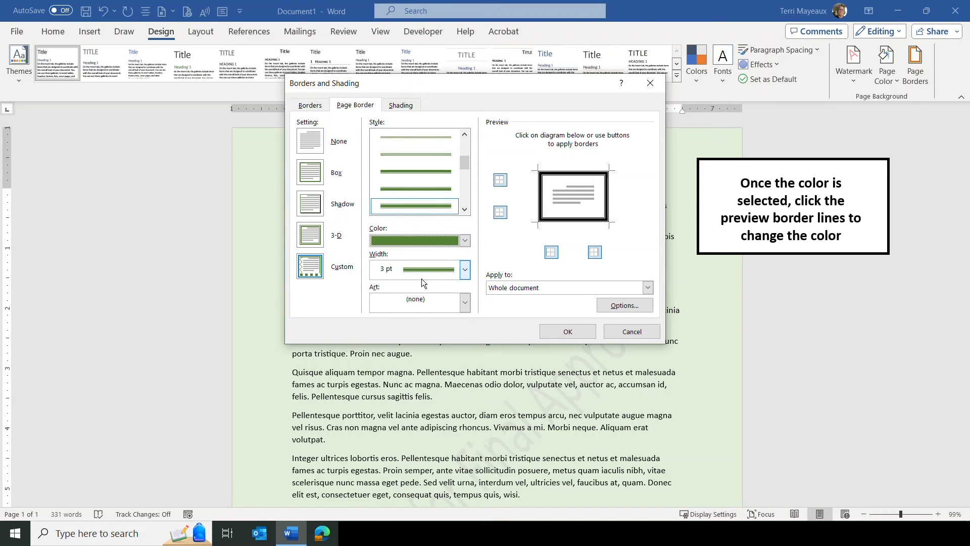
{"action": "left_click", "coordinate": [465, 269]}
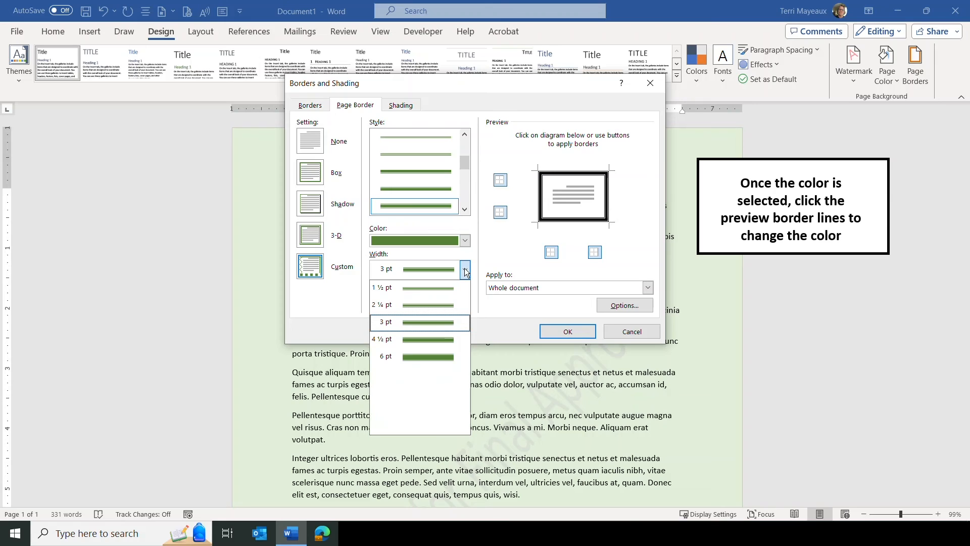
{"action": "left_click", "coordinate": [438, 357]}
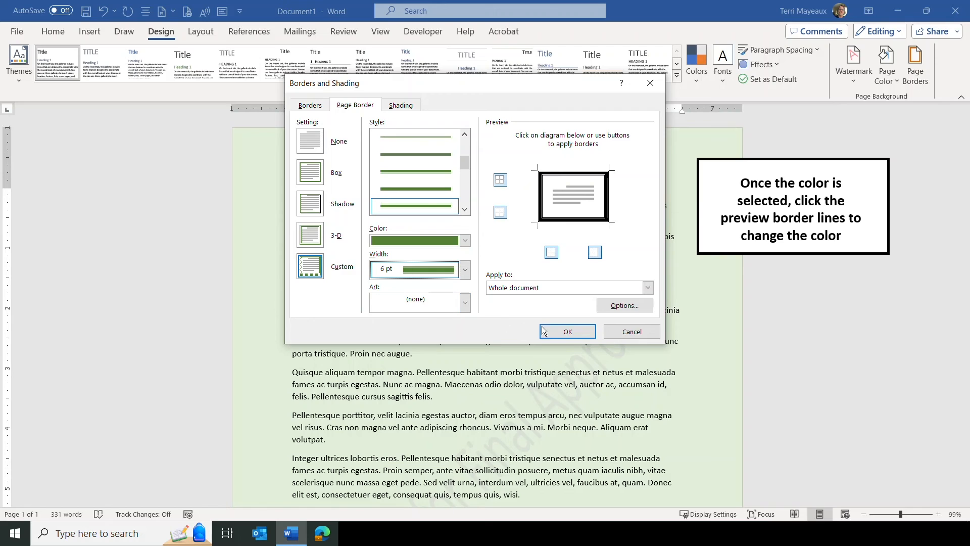
{"action": "left_click", "coordinate": [573, 332]}
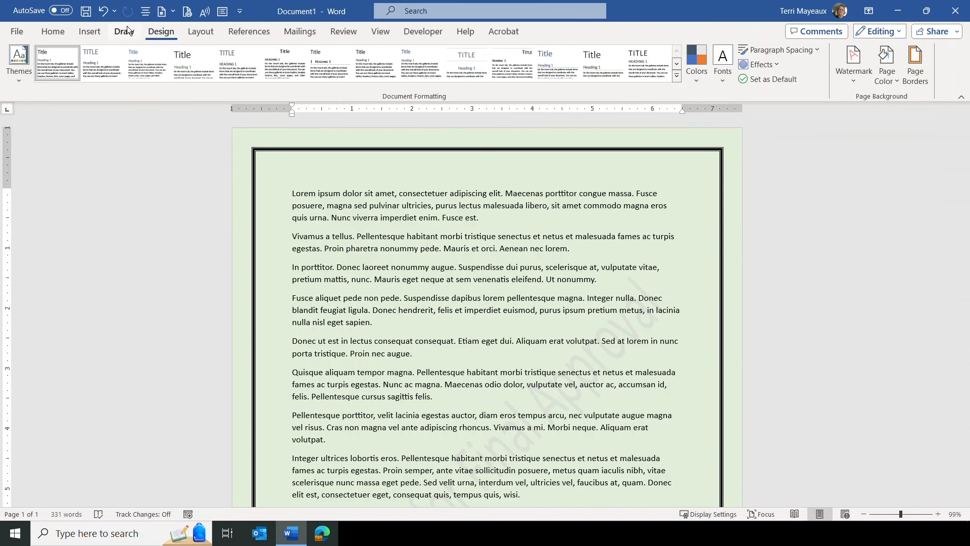
{"action": "left_click", "coordinate": [108, 15]}
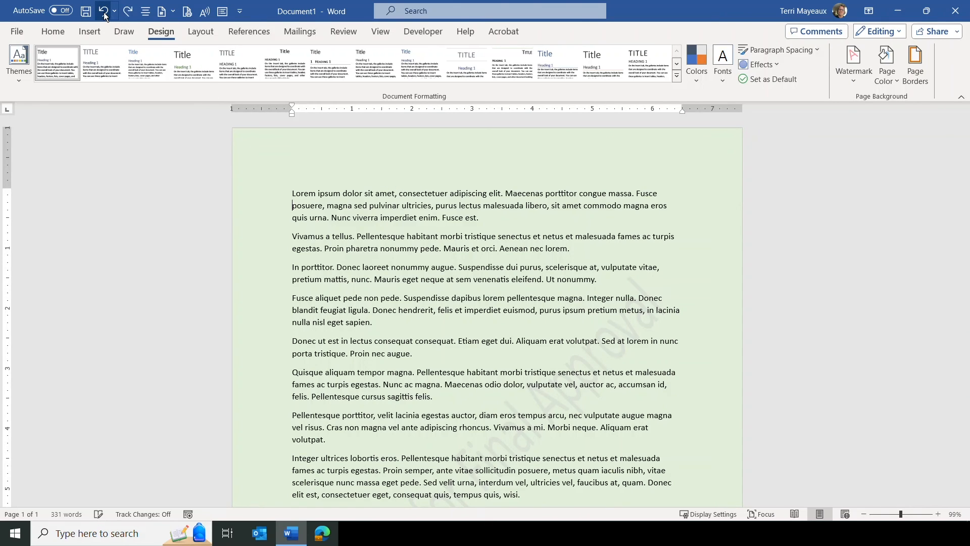
Open the page border settings and choose the yellow stars art border.
{"action": "left_click", "coordinate": [917, 66]}
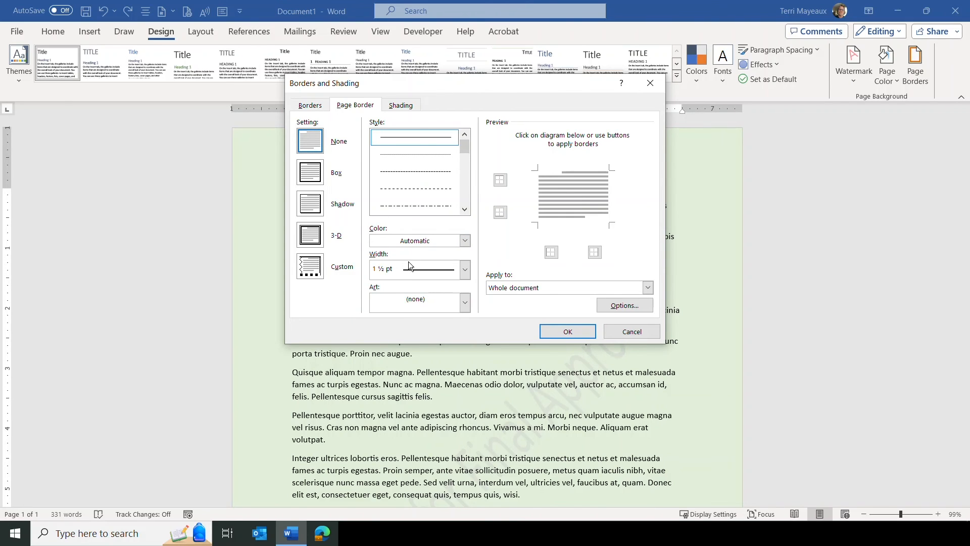
{"action": "left_click", "coordinate": [465, 303]}
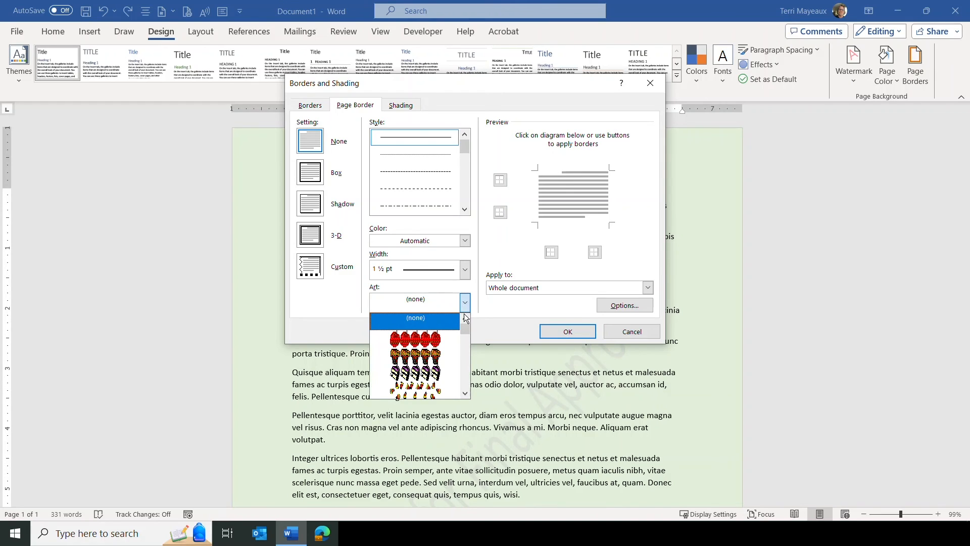
{"action": "left_click", "coordinate": [466, 394]}
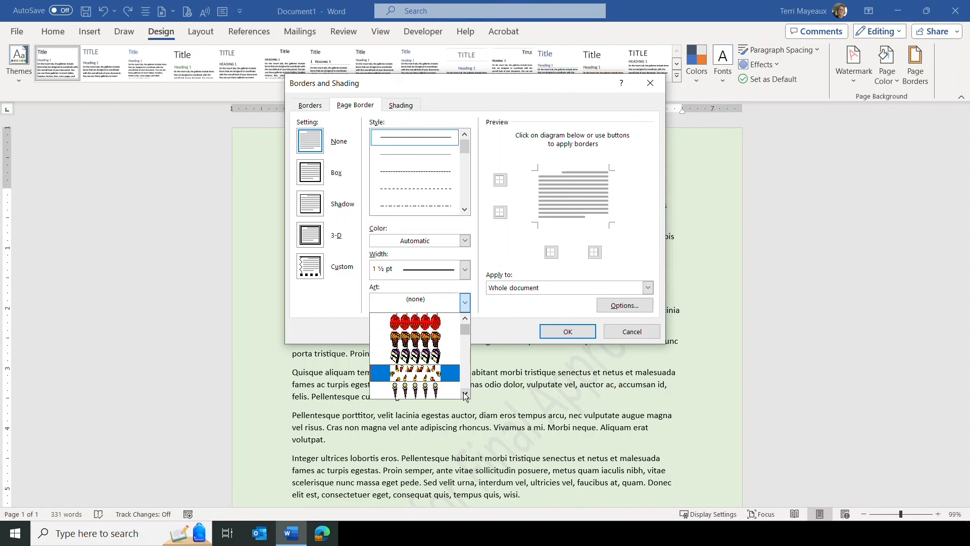
{"action": "left_click", "coordinate": [465, 394]}
{"action": "left_click", "coordinate": [465, 394]}
{"action": "left_click", "coordinate": [466, 394]}
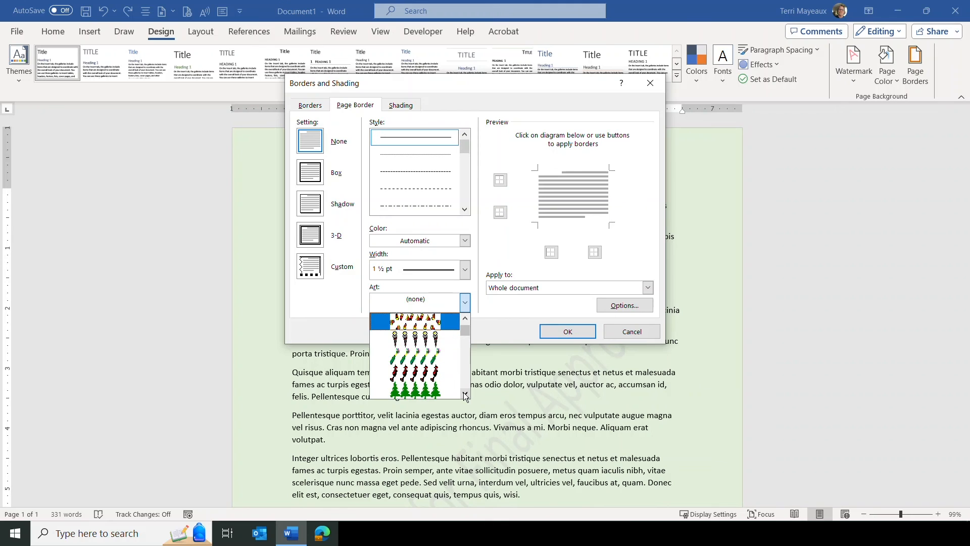
{"action": "left_click", "coordinate": [465, 394]}
{"action": "left_click", "coordinate": [465, 394]}
{"action": "left_click", "coordinate": [465, 394]}
{"action": "left_click", "coordinate": [466, 394]}
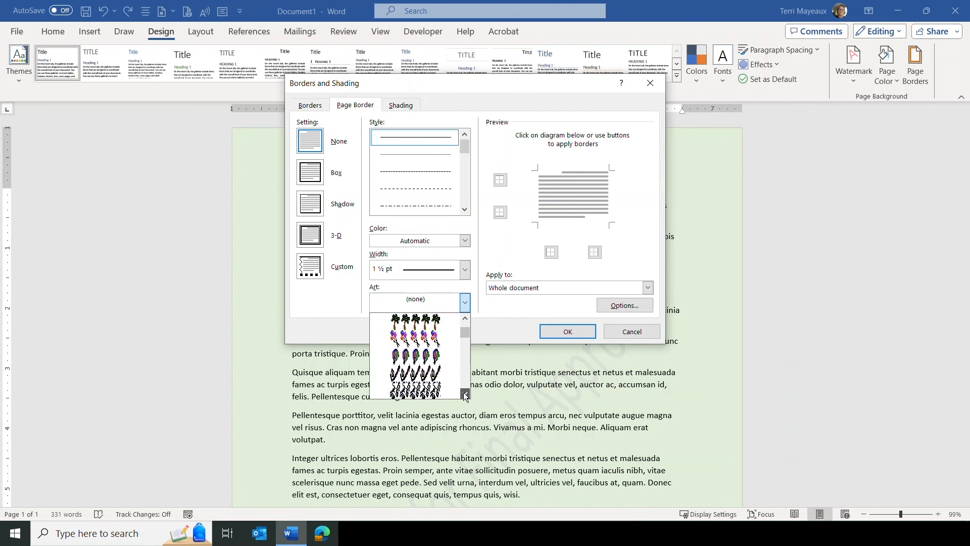
{"action": "left_click", "coordinate": [465, 394]}
{"action": "left_click", "coordinate": [466, 394]}
{"action": "left_click", "coordinate": [466, 394]}
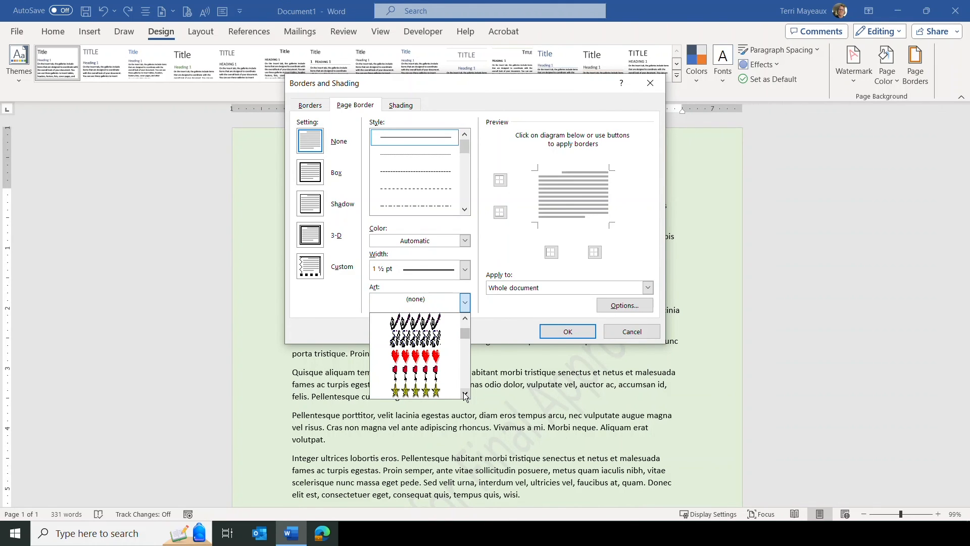
{"action": "left_click", "coordinate": [465, 394]}
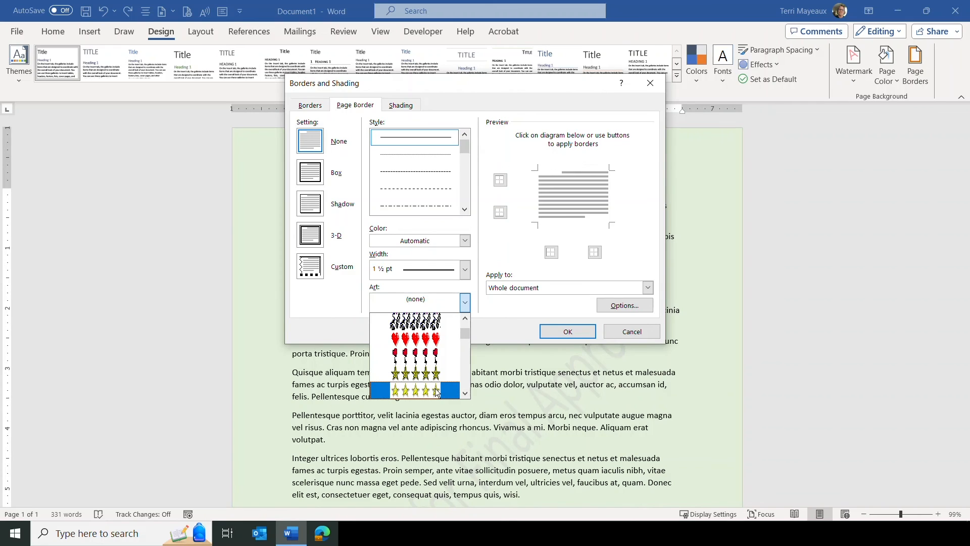
{"action": "left_click", "coordinate": [438, 390]}
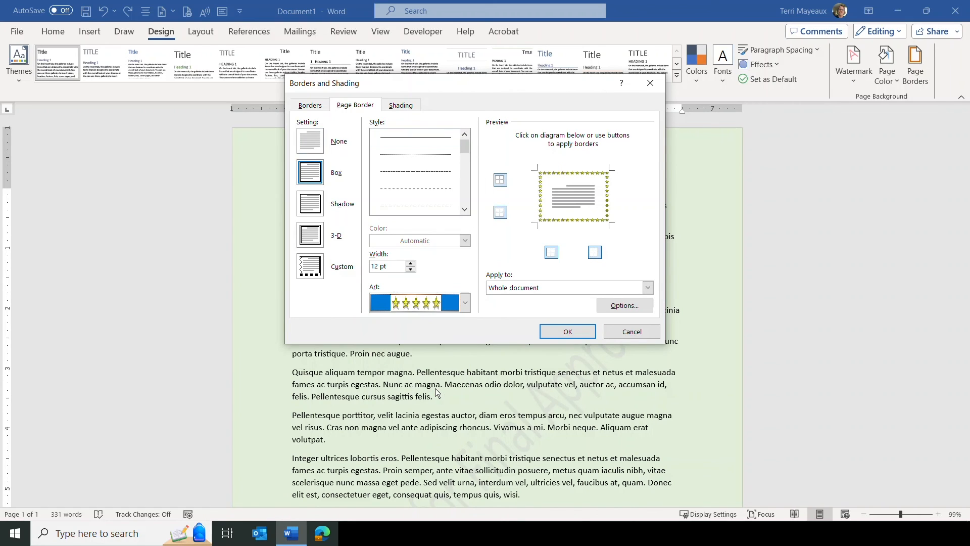
Set the star art border width to 12 pt and apply it to the whole document.
{"action": "left_click", "coordinate": [411, 263]}
{"action": "left_click", "coordinate": [411, 264]}
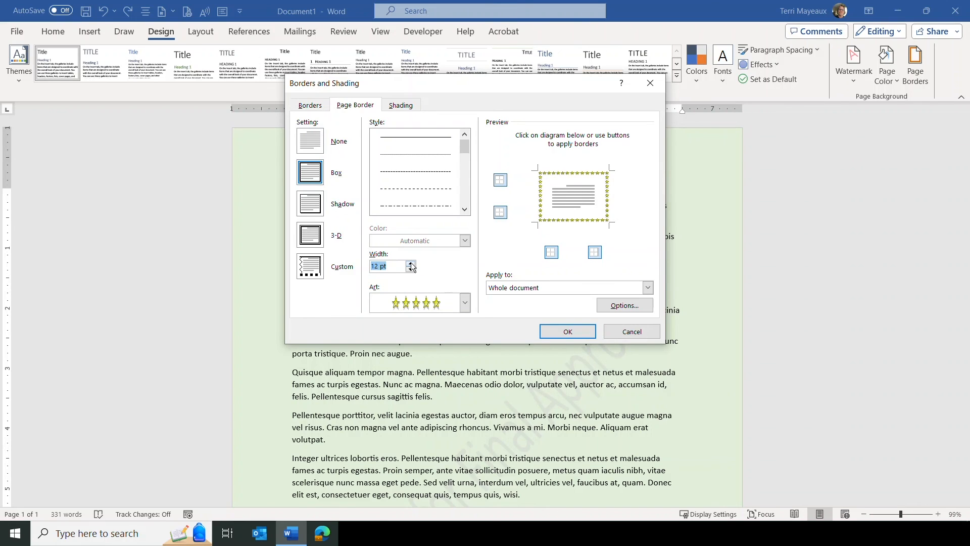
{"action": "left_click", "coordinate": [411, 263]}
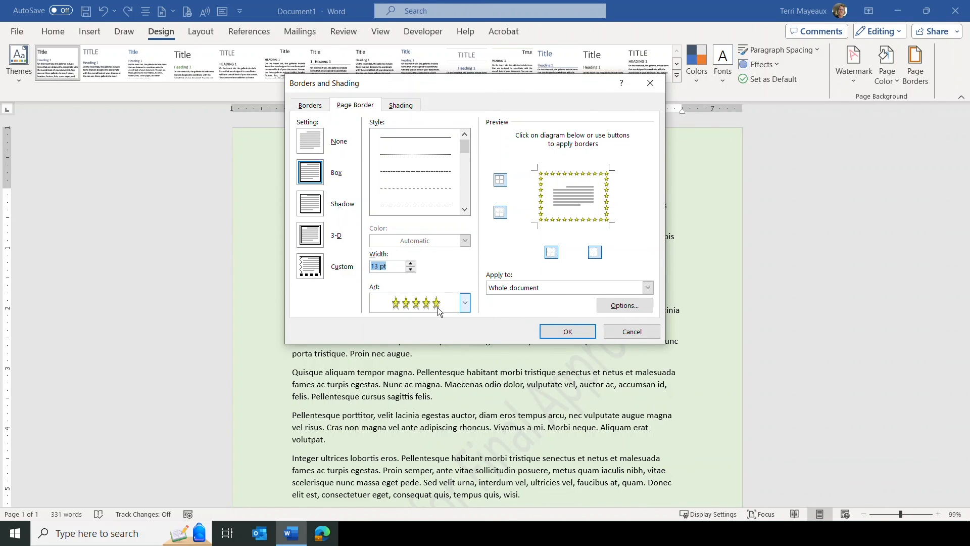
{"action": "left_click", "coordinate": [411, 270]}
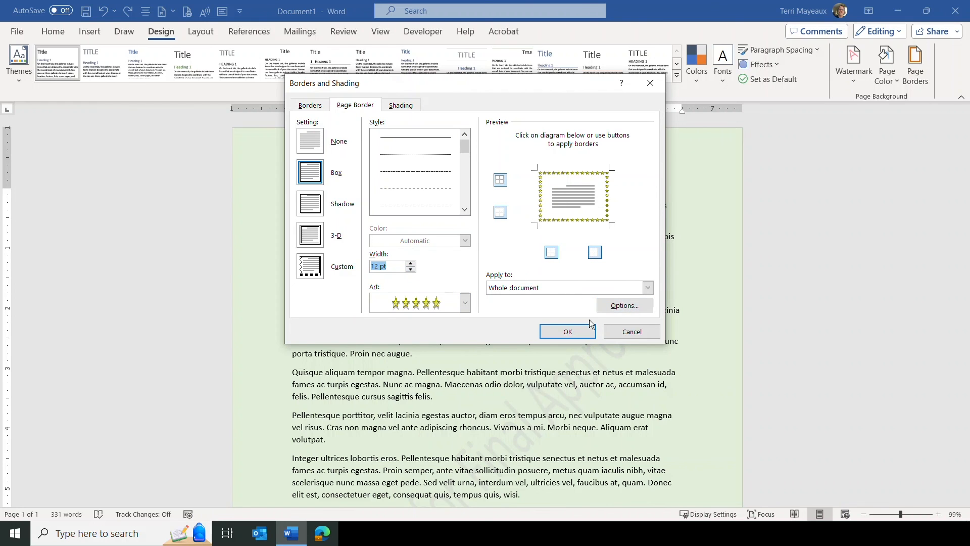
{"action": "left_click", "coordinate": [568, 331]}
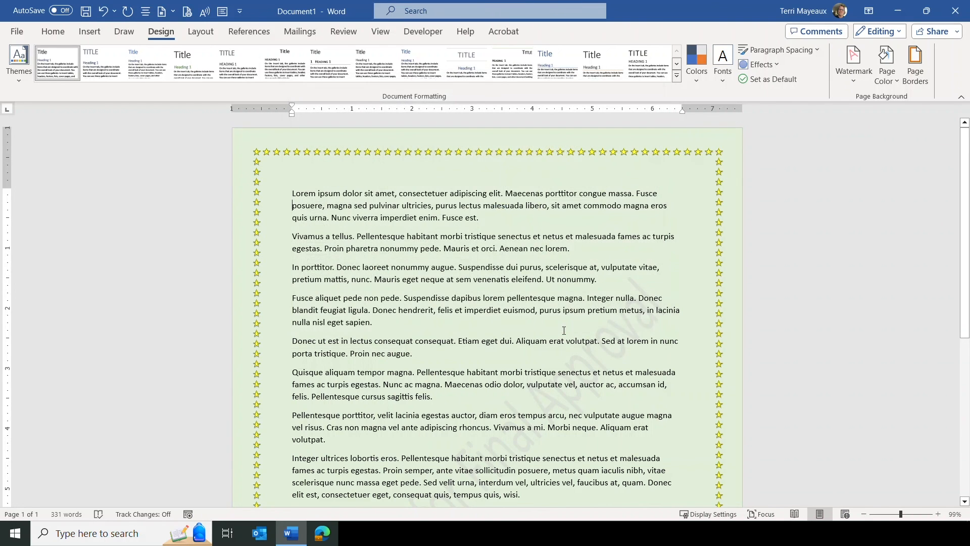